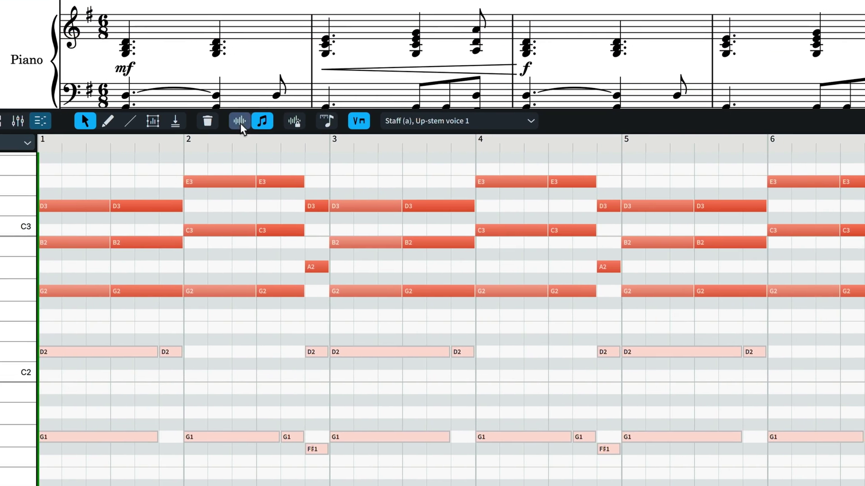
Show played durations in the key editor and select the melody notes of bar 3, followed by bars 4–5, in the score.
{"action": "left_click", "coordinate": [248, 122]}
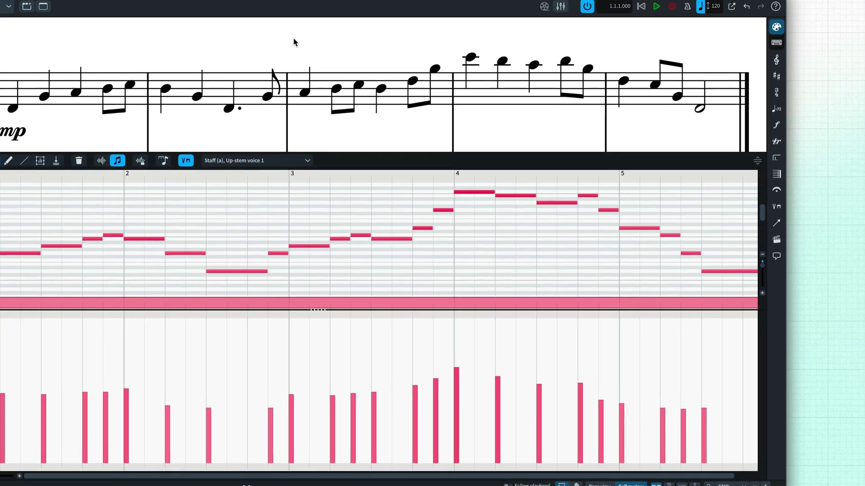
{"action": "left_click_drag", "start_coordinate": [293, 39], "coordinate": [443, 110]}
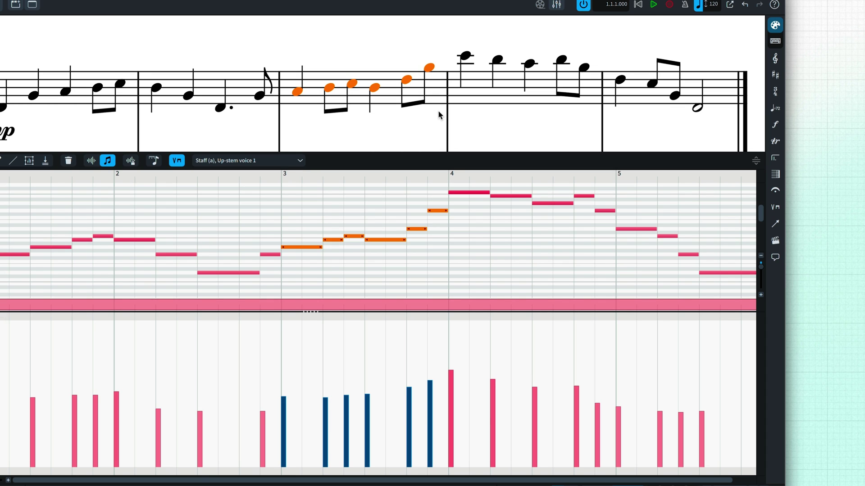
{"action": "left_click_drag", "start_coordinate": [448, 21], "coordinate": [717, 127]}
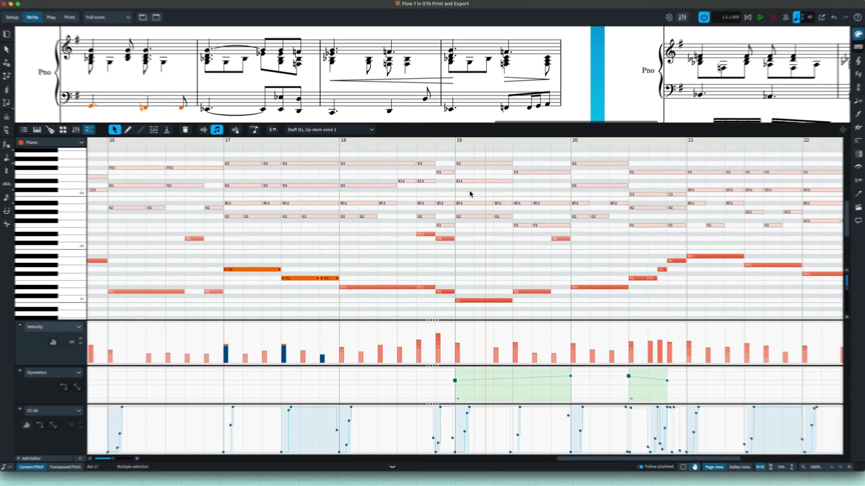
Select groups of piano notes in bar 19 of the key editor, first the upper voice, followed by the lower notes beneath it.
{"action": "left_click_drag", "start_coordinate": [468, 194], "coordinate": [542, 164]}
{"action": "left_click_drag", "start_coordinate": [624, 106], "coordinate": [623, 105]}
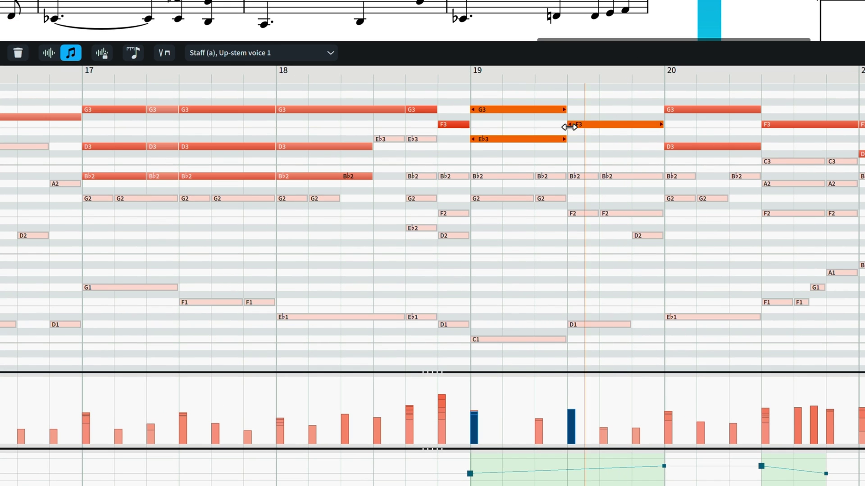
{"action": "left_click_drag", "start_coordinate": [495, 158], "coordinate": [648, 224]}
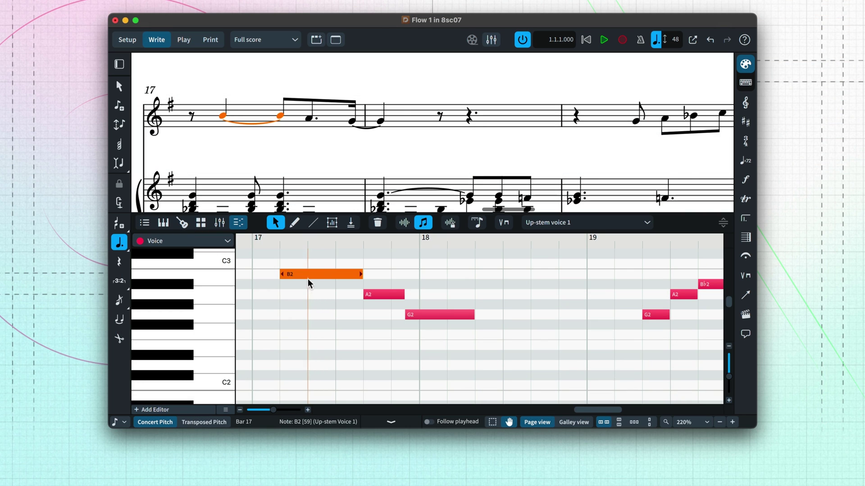
Lower the B2 note in bar 17 of the Voice part to B♭2 and start it an eighth note later.
{"action": "left_click", "coordinate": [308, 274]}
{"action": "left_click_drag", "start_coordinate": [307, 274], "coordinate": [303, 284]}
Draw a G2 note lasting four eighth notes from the start of bar 18 and return to the selection tool.
{"action": "mouse_move", "coordinate": [473, 315]}
{"action": "left_mouse_down"}
{"action": "mouse_move", "coordinate": [421, 315]}
{"action": "mouse_move", "coordinate": [528, 308]}
{"action": "left_mouse_up"}
{"action": "right_click", "coordinate": [430, 316]}
{"action": "left_click", "coordinate": [439, 310]}
{"action": "right_click", "coordinate": [528, 308]}
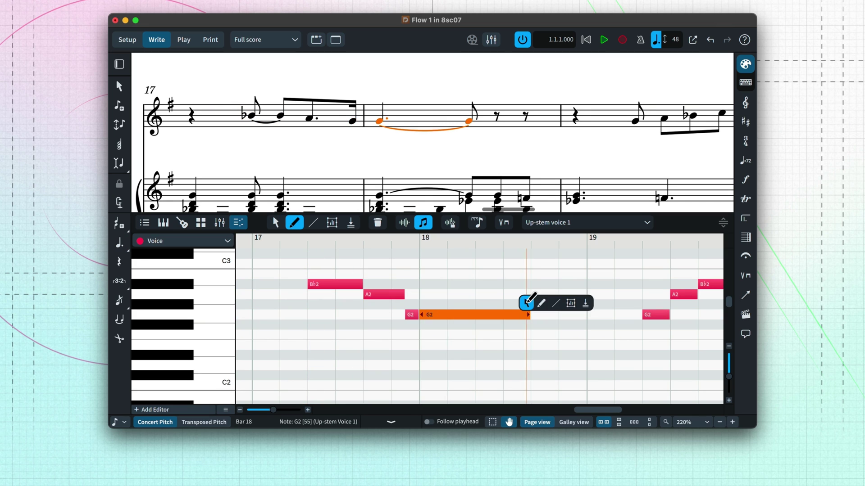
{"action": "left_click", "coordinate": [528, 308]}
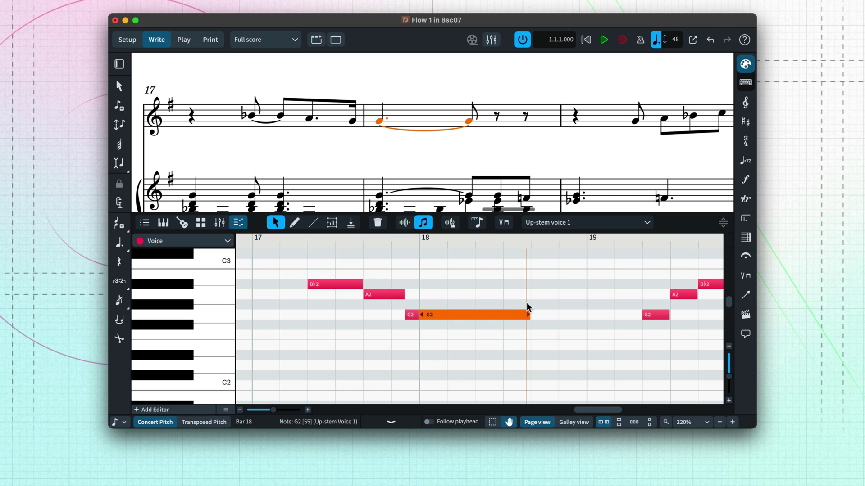
Switch the key editor to played durations and make the B♭2 note in bar 17 start slightly earlier.
{"action": "left_click", "coordinate": [404, 223]}
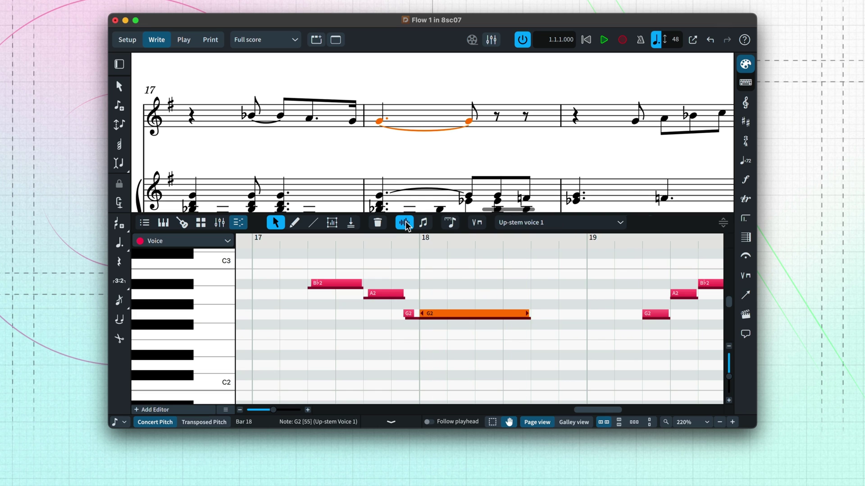
{"action": "left_click_drag", "start_coordinate": [317, 282], "coordinate": [308, 282]}
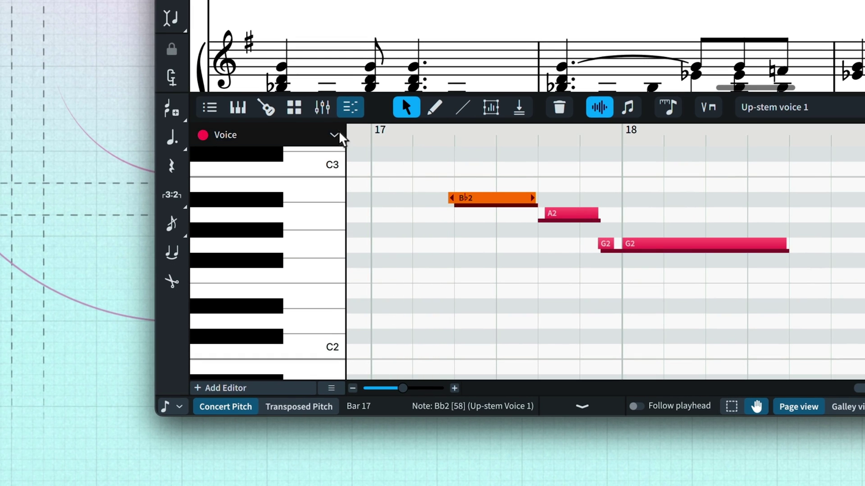
Lock the key editor to a multiple-instrument view and show Piano alongside Voice.
{"action": "left_click", "coordinate": [337, 135]}
{"action": "left_click", "coordinate": [421, 167]}
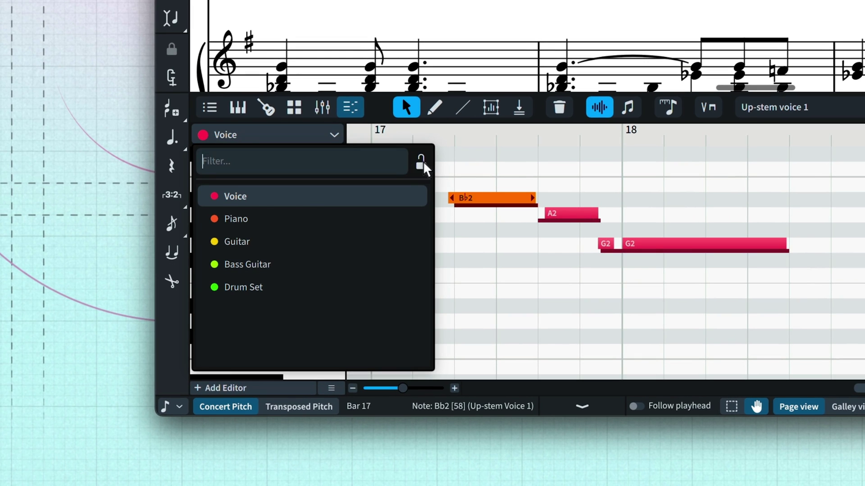
{"action": "left_click", "coordinate": [213, 197]}
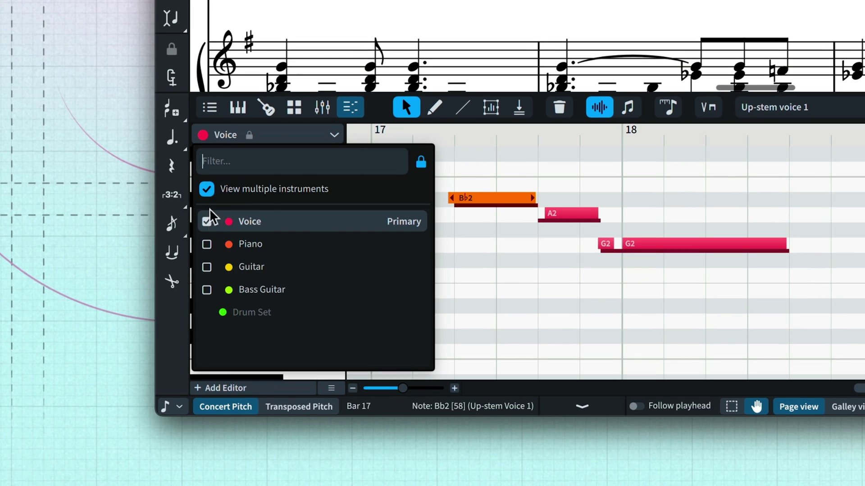
{"action": "left_click", "coordinate": [207, 244]}
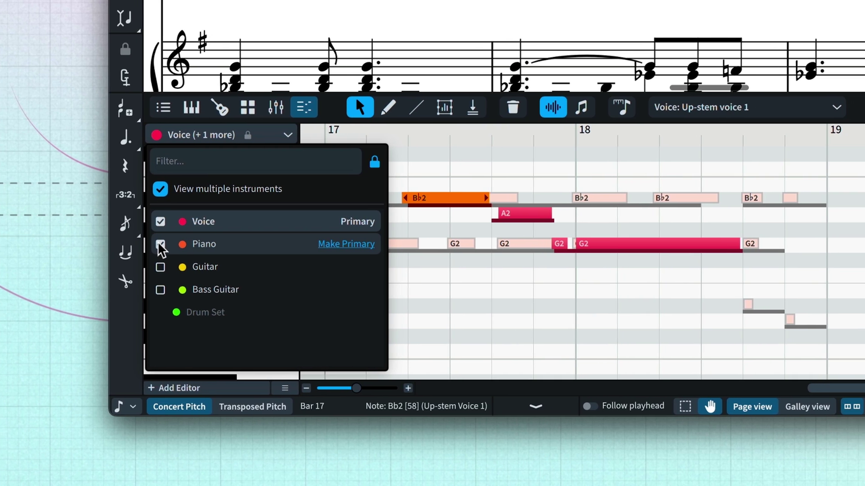
{"action": "left_click", "coordinate": [84, 245]}
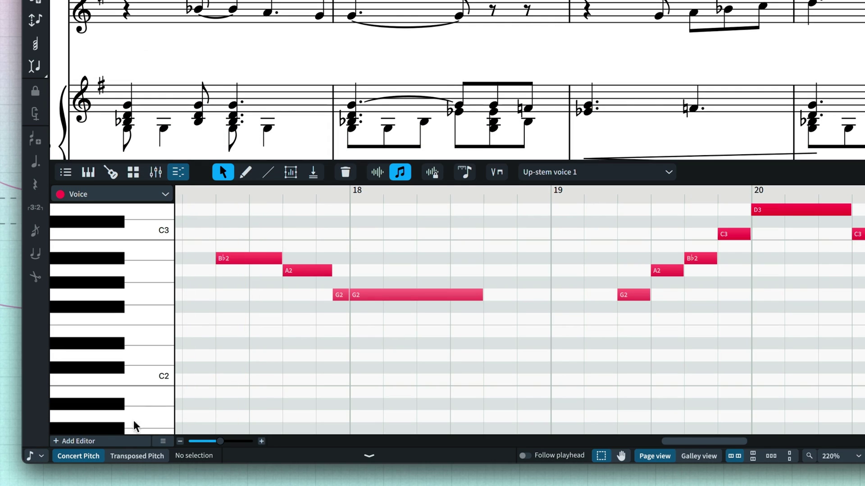
Add a Velocity editor below the Voice notes and select the velocity bars from bar 19 to the start of bar 20.
{"action": "left_click", "coordinate": [117, 439]}
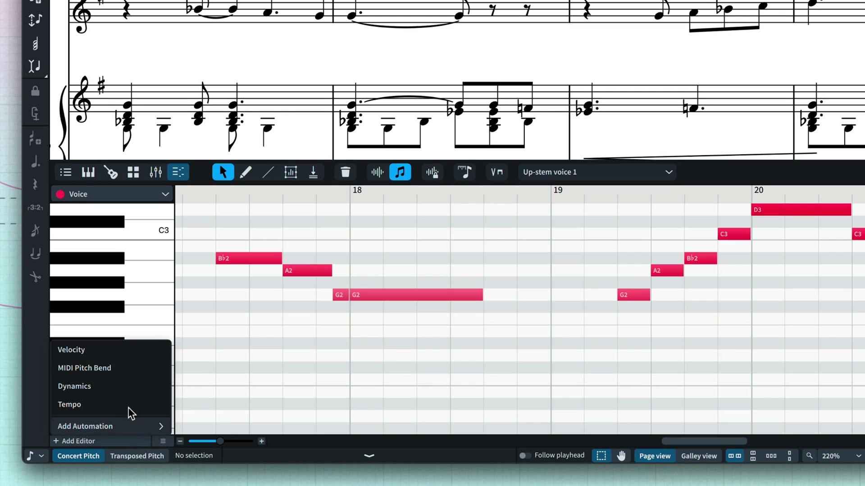
{"action": "left_click", "coordinate": [138, 352]}
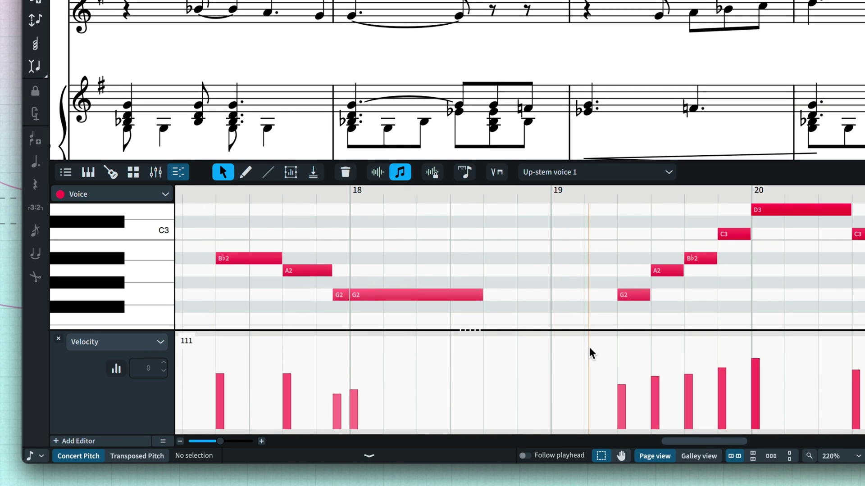
{"action": "left_click_drag", "start_coordinate": [589, 348], "coordinate": [781, 389]}
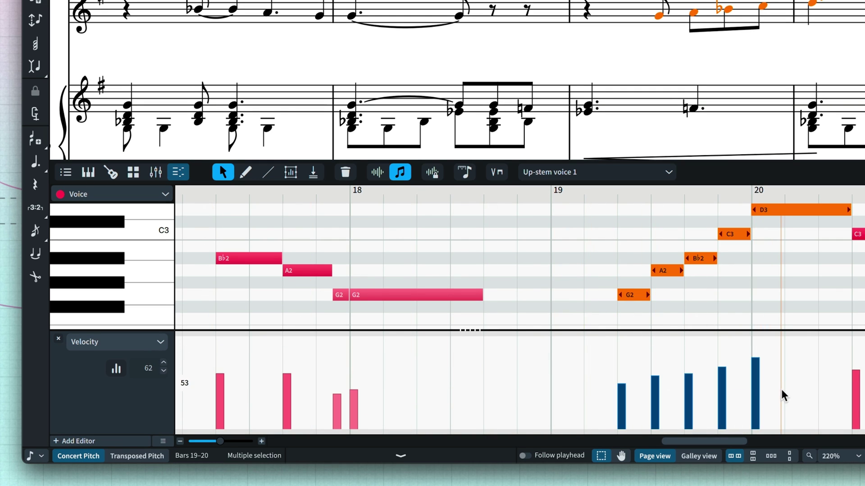
Change the Velocity editor to Dynamics and select the diminuendo points in bar 17.
{"action": "left_click", "coordinate": [134, 340]}
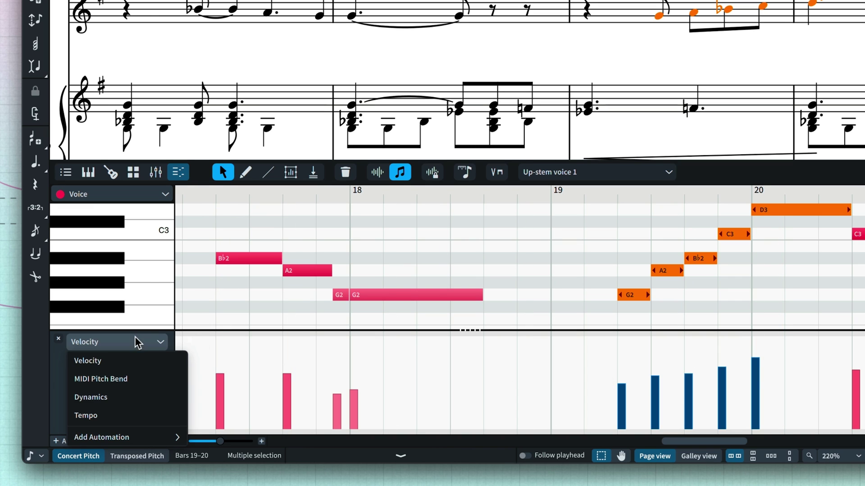
{"action": "left_click", "coordinate": [128, 395]}
{"action": "left_click_drag", "start_coordinate": [274, 363], "coordinate": [355, 398]}
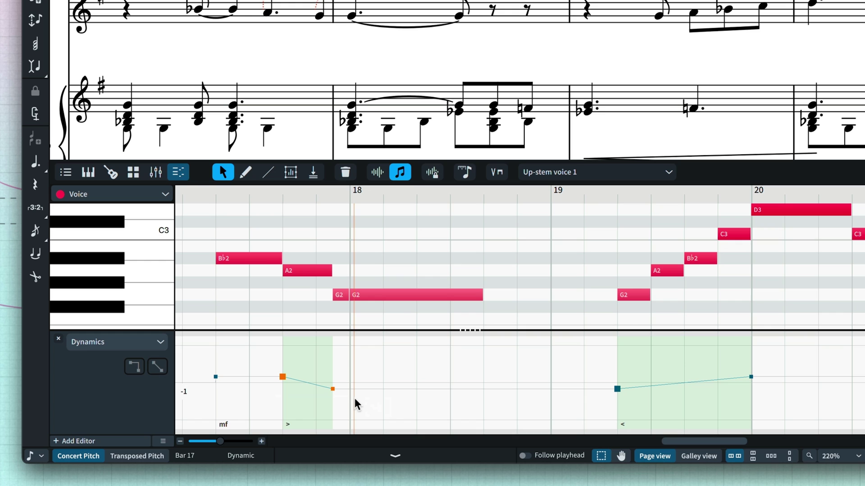
Change the Dynamics editor to Tempo and set the end point of the bar 18 ritardando to 38.
{"action": "left_click", "coordinate": [131, 342]}
{"action": "left_click", "coordinate": [119, 416]}
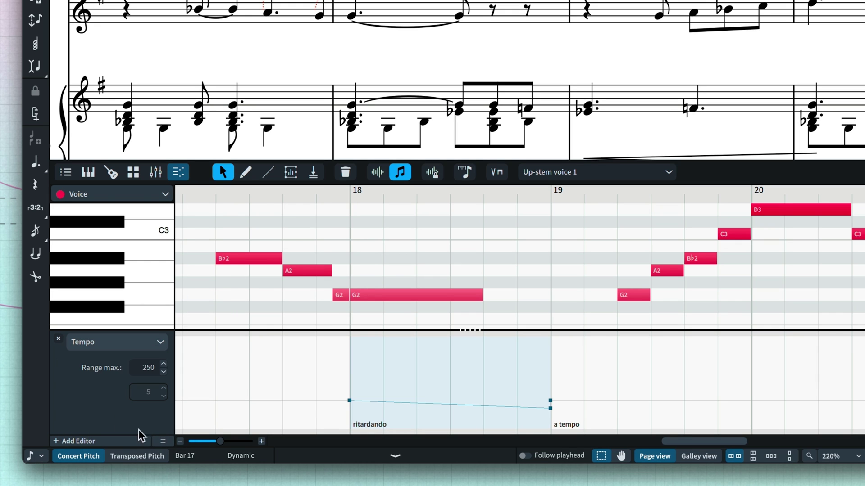
{"action": "left_click_drag", "start_coordinate": [550, 409], "coordinate": [550, 415]}
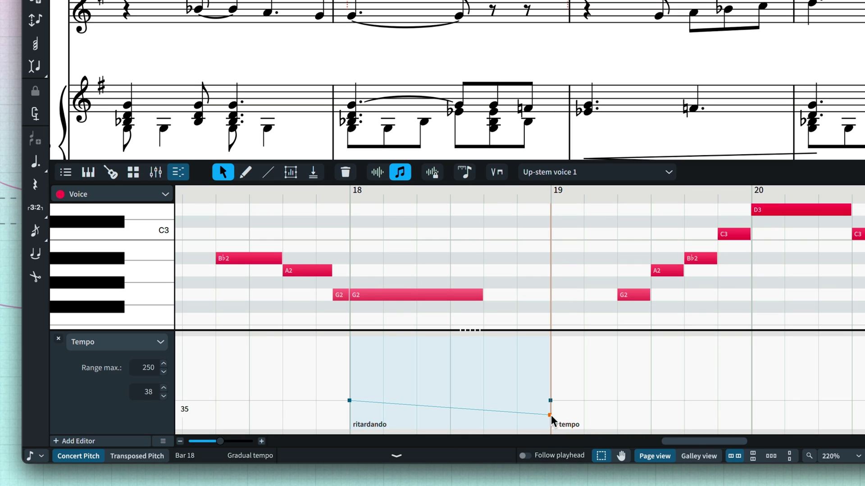
Change the Tempo editor to CC 1 automation and draw a smooth dipping curve from bar 17 to the end of bar 18.
{"action": "left_click", "coordinate": [160, 343]}
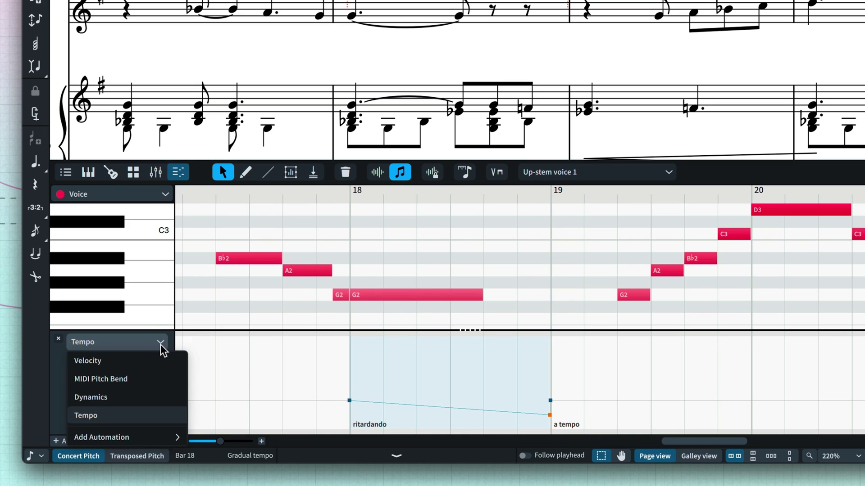
{"action": "left_click", "coordinate": [160, 436]}
{"action": "left_click", "coordinate": [125, 381]}
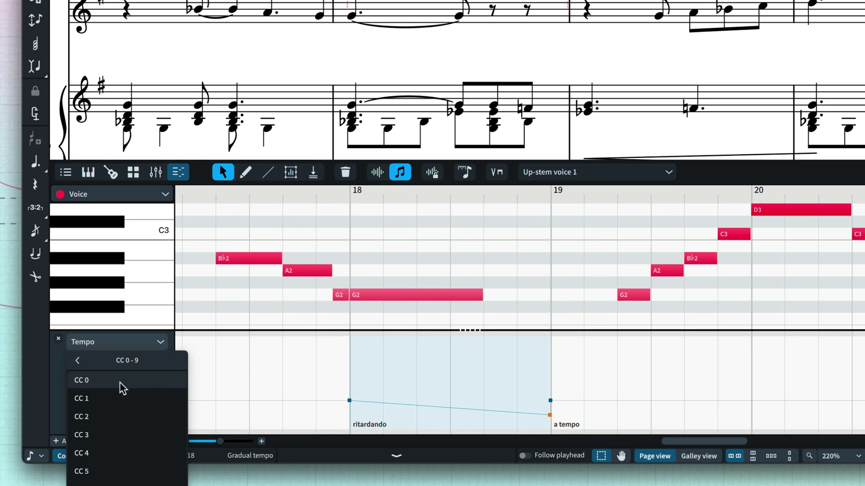
{"action": "left_click", "coordinate": [97, 398]}
{"action": "right_click", "coordinate": [231, 364]}
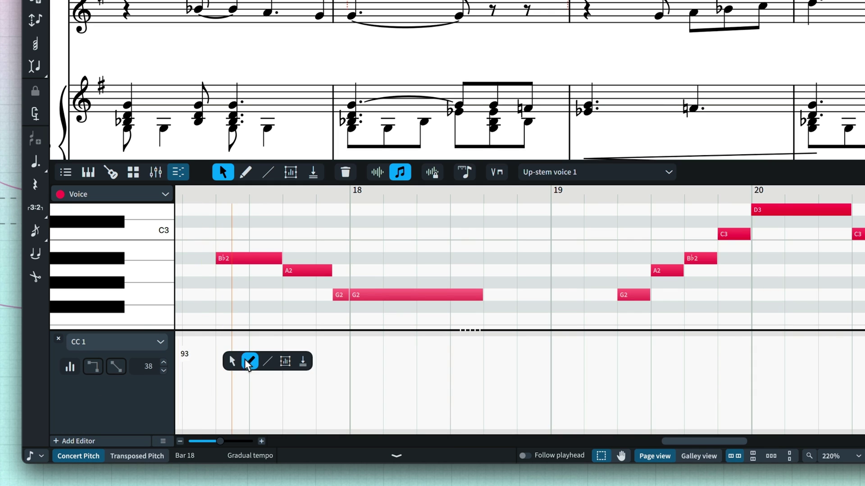
{"action": "left_click", "coordinate": [249, 361]}
{"action": "mouse_move", "coordinate": [241, 360]}
{"action": "left_mouse_down"}
{"action": "mouse_move", "coordinate": [371, 387]}
{"action": "mouse_move", "coordinate": [537, 360]}
{"action": "left_mouse_up"}
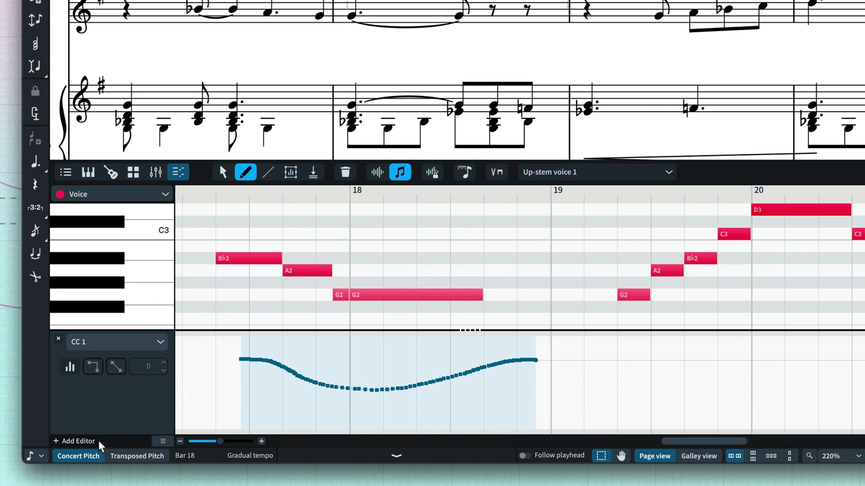
Add a Velocity editor beneath CC 1 and apply the saved "Velocity, Dynamics" editor preset.
{"action": "left_click", "coordinate": [112, 440]}
{"action": "left_click", "coordinate": [112, 333]}
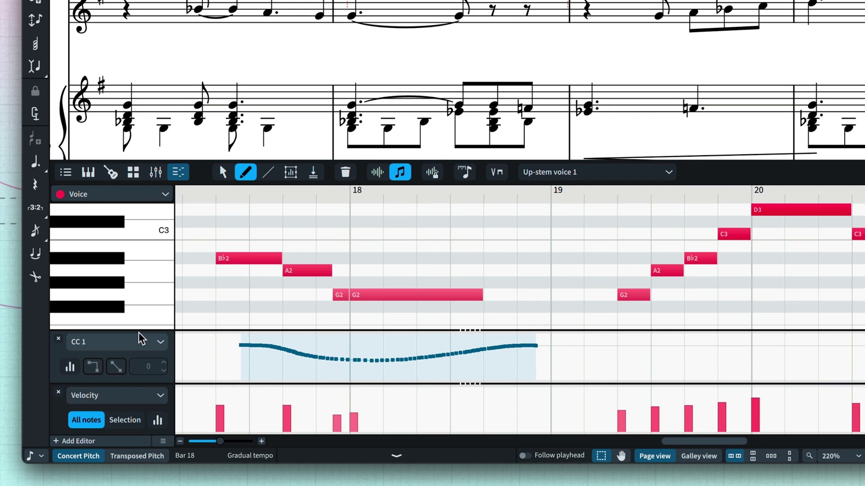
{"action": "left_click", "coordinate": [163, 442]}
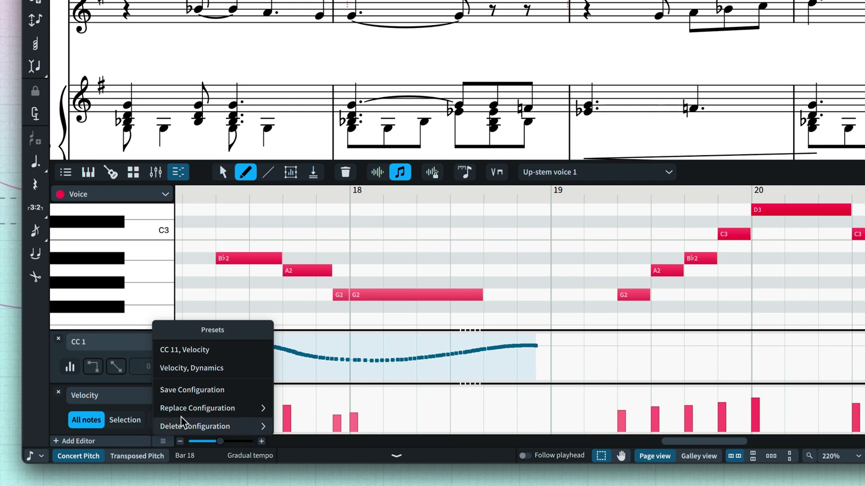
{"action": "left_click", "coordinate": [231, 368]}
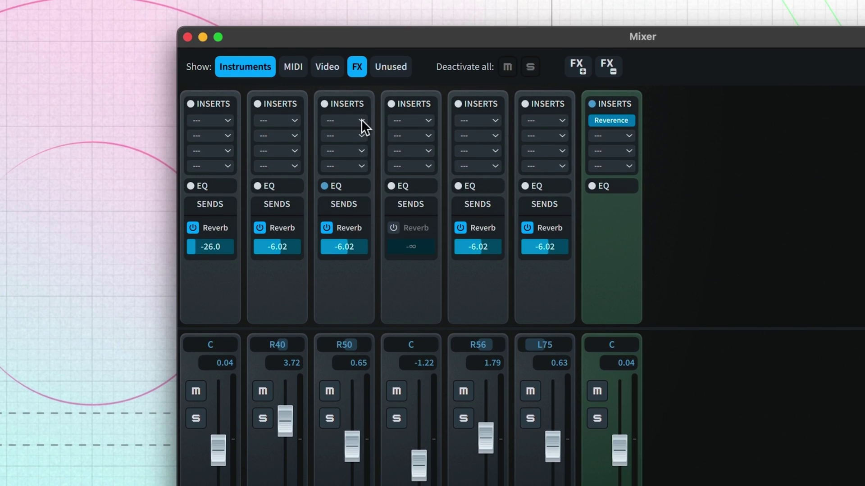
Insert Steinberg's PingPongDelay in the first insert slot of the third Mixer channel and close the effect's window.
{"action": "left_click", "coordinate": [362, 118]}
{"action": "left_click", "coordinate": [361, 179]}
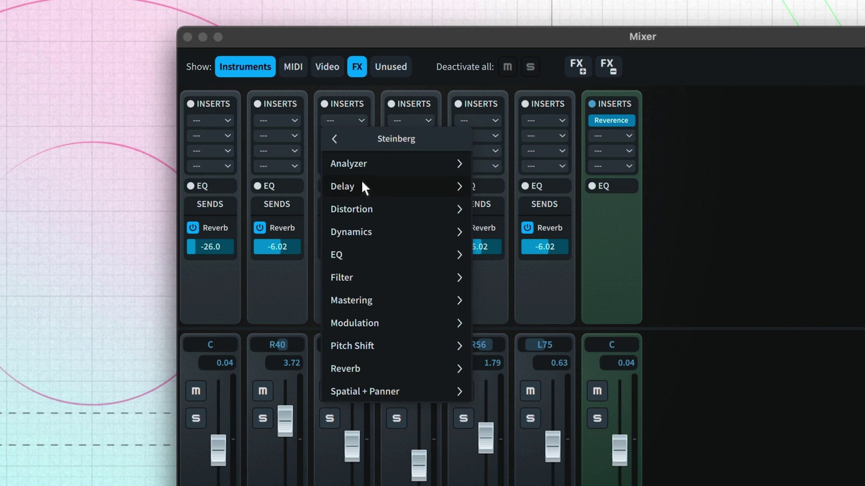
{"action": "left_click", "coordinate": [361, 179]}
{"action": "left_click", "coordinate": [361, 180]}
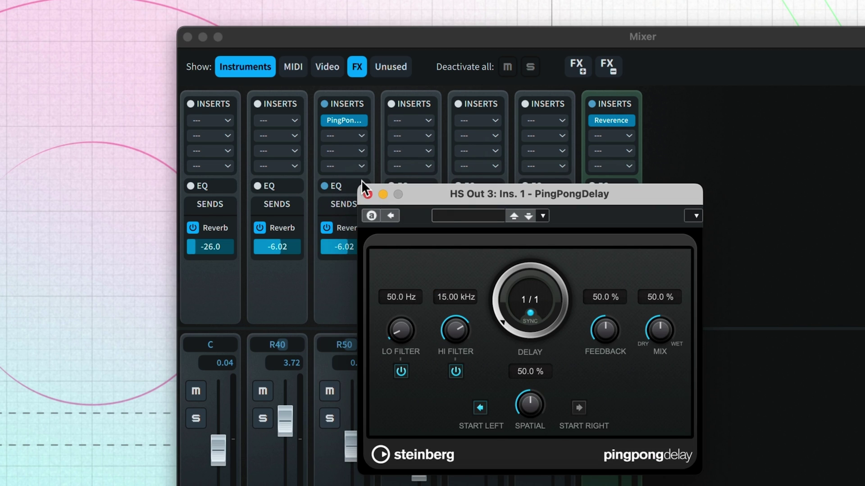
{"action": "left_click", "coordinate": [367, 194]}
Add a second FX channel with RoomWorks SE as its first insert and send the L75 channel to it at about -11.4 dB.
{"action": "left_click", "coordinate": [573, 69]}
{"action": "left_click", "coordinate": [697, 120]}
{"action": "left_click", "coordinate": [705, 175]}
{"action": "left_click", "coordinate": [706, 176]}
{"action": "left_click", "coordinate": [705, 176]}
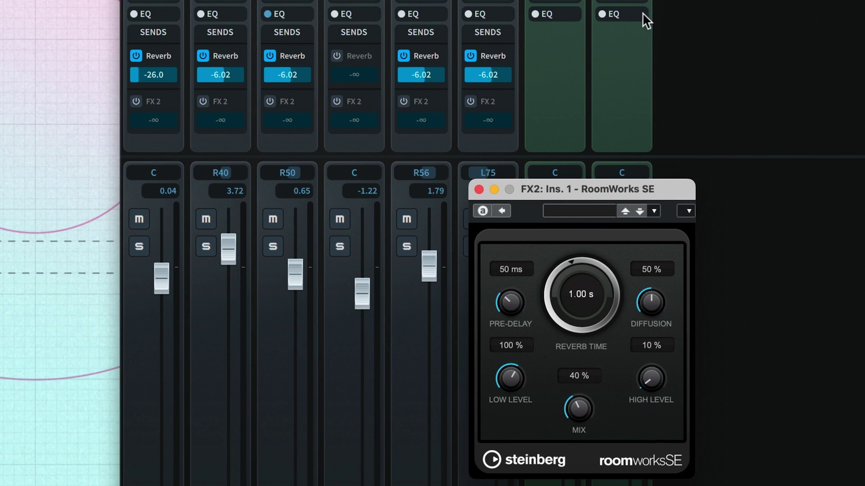
{"action": "left_click", "coordinate": [476, 189]}
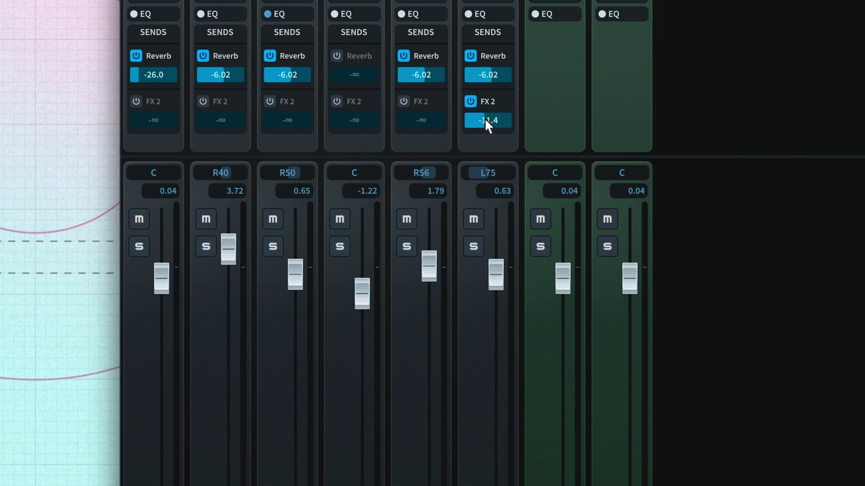
{"action": "left_click_drag", "start_coordinate": [485, 121], "coordinate": [488, 128]}
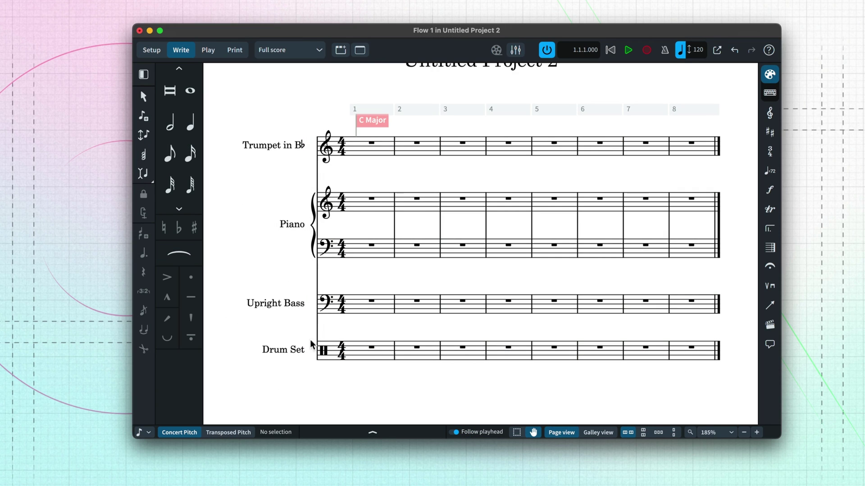
Show the Mixer and choose a different Near Send reverb channel for the Live Space template.
{"action": "left_click", "coordinate": [516, 50]}
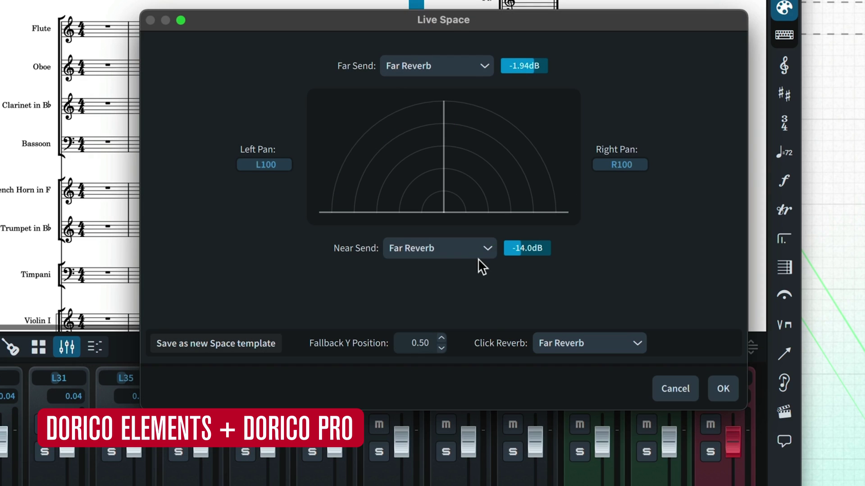
{"action": "left_click", "coordinate": [473, 253]}
{"action": "left_click", "coordinate": [425, 315]}
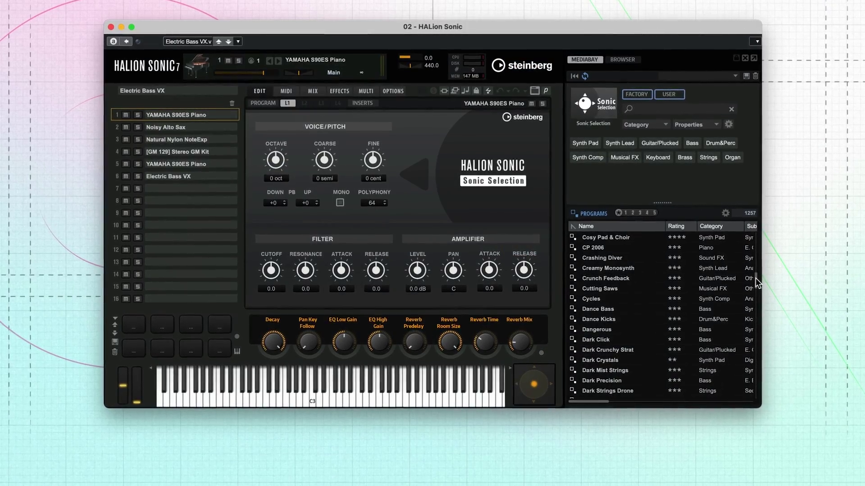
Browse the HALion Sonic program list for further sounds.
{"action": "left_click_drag", "start_coordinate": [763, 282], "coordinate": [765, 294]}
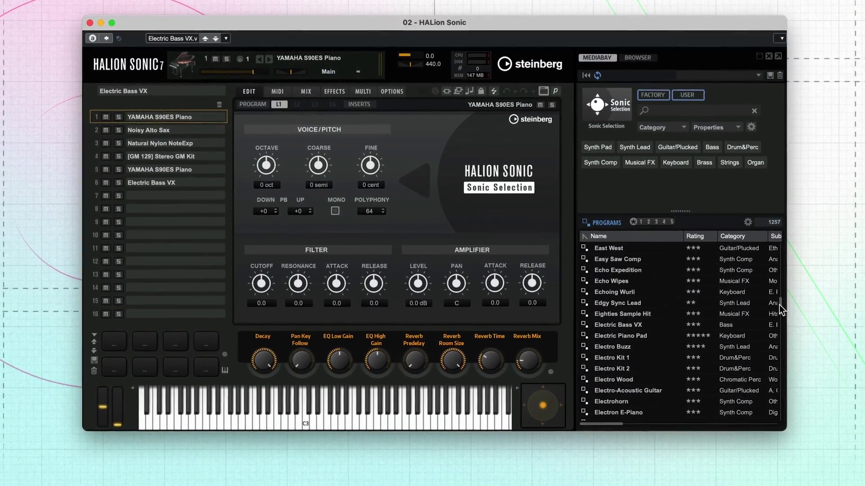
Narrow the HALion Sonic program list to the Keyboard category and browse its sounds.
{"action": "left_click", "coordinate": [687, 165]}
{"action": "scroll", "coordinate": [702, 311], "scroll_direction": "up", "scroll_amount": 12}
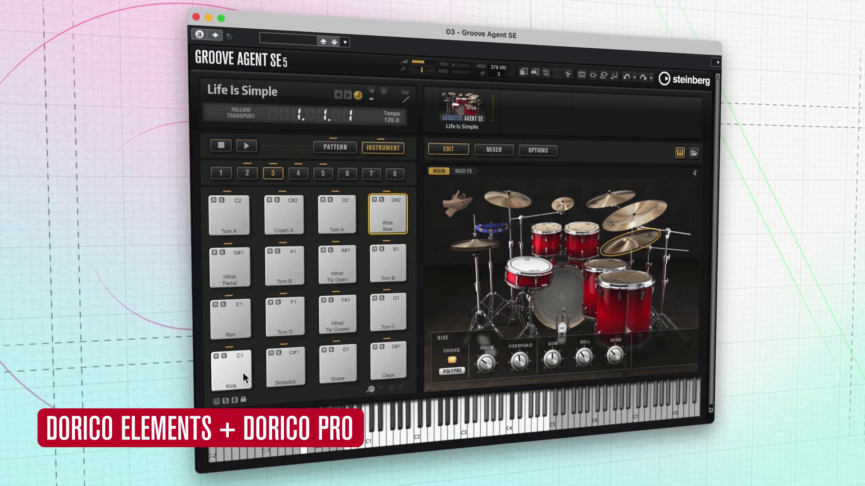
Audition the Kick and Tom D pads of the Life Is Simple kit in Groove Agent SE.
{"action": "left_click", "coordinate": [241, 371]}
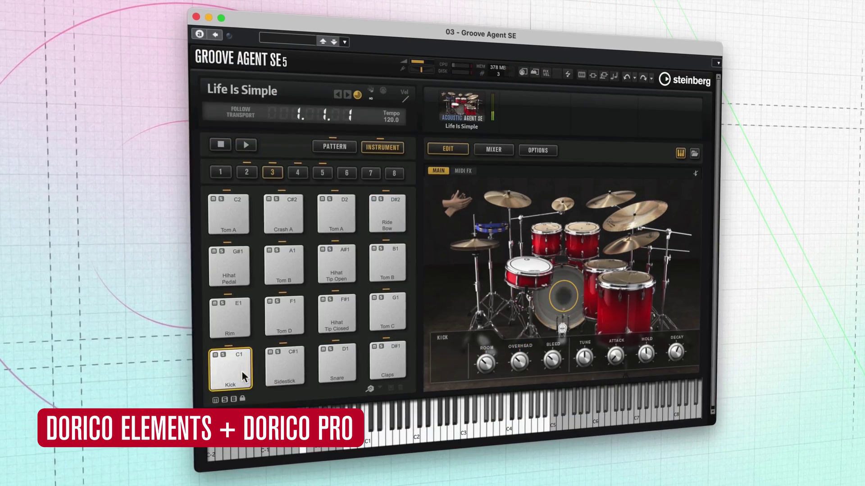
{"action": "left_click", "coordinate": [282, 316]}
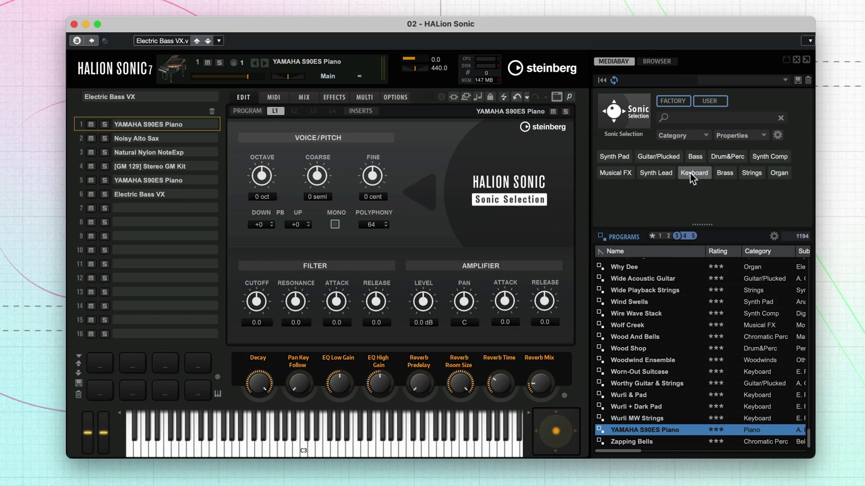
Load another keyboard sound from the HALion Sonic program list.
{"action": "double_click", "coordinate": [663, 393]}
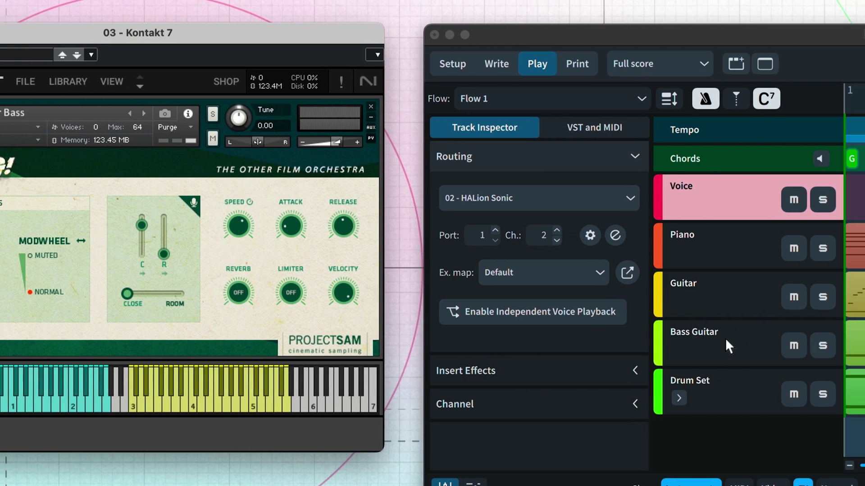
Route the Bass Guitar track to the 03 - Swing! – Fender Bass instrument.
{"action": "left_click", "coordinate": [851, 344]}
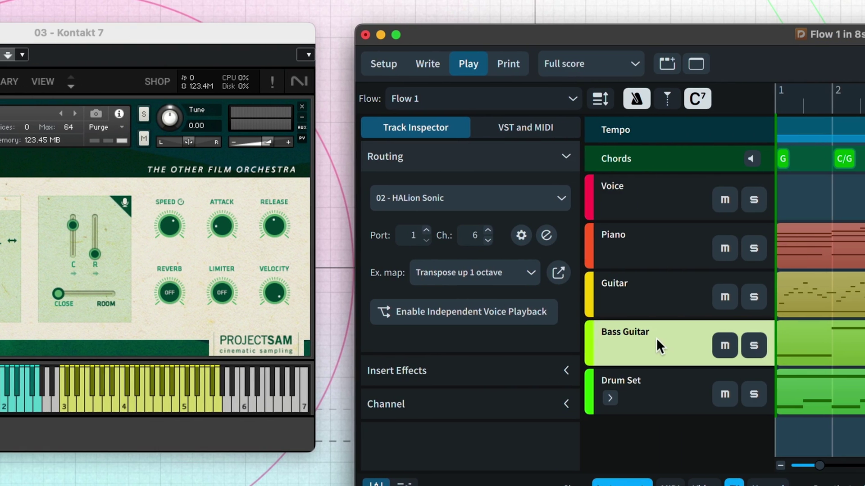
{"action": "left_click", "coordinate": [475, 202]}
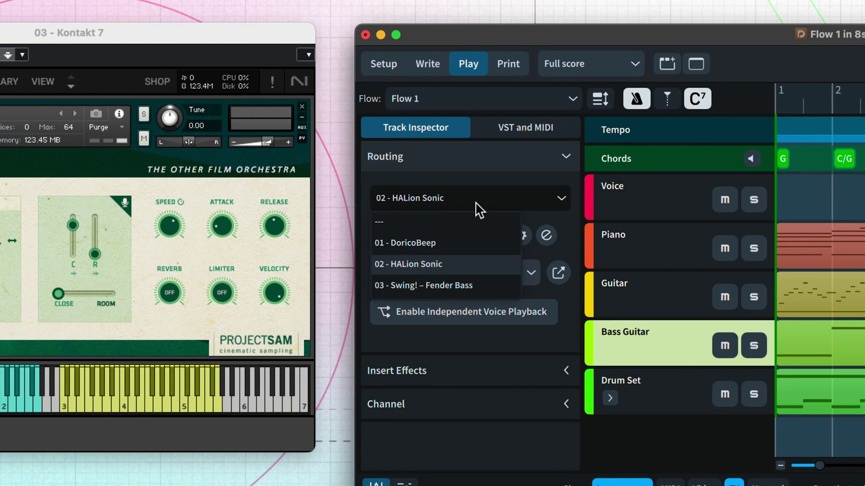
{"action": "left_click", "coordinate": [463, 285]}
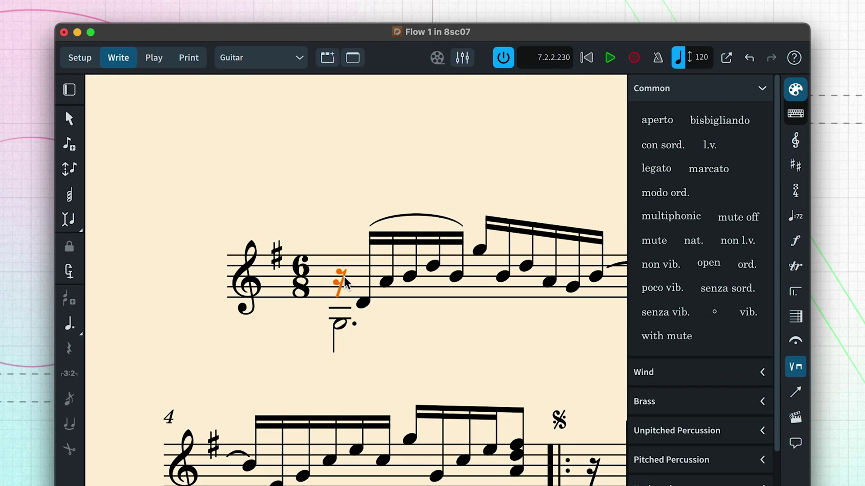
Add the mute technique at the guitar part's first rest and inspect the Muted switch in the HSSE Nylon Guitar VX expression map.
{"action": "left_click", "coordinate": [656, 243]}
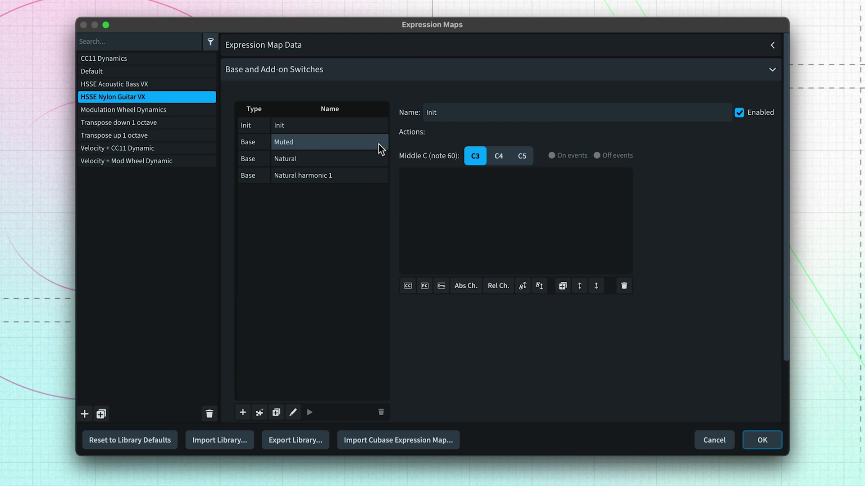
{"action": "left_click", "coordinate": [366, 143]}
{"action": "left_click", "coordinate": [442, 179]}
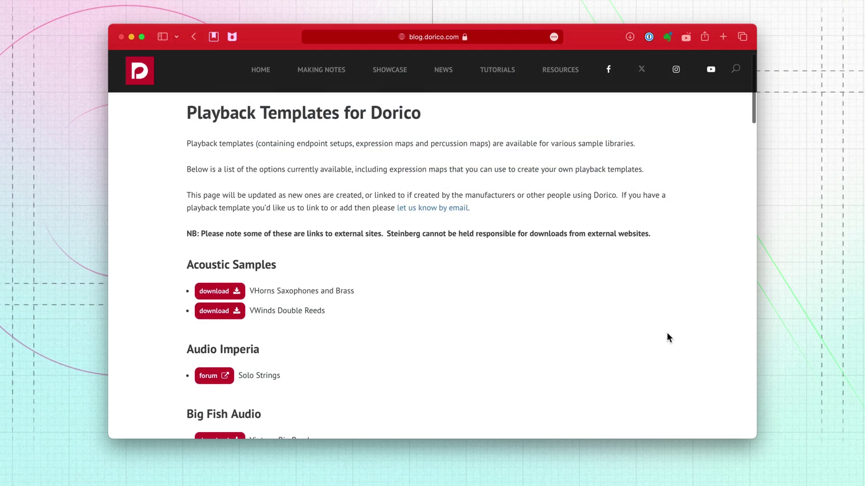
Look through the sample library playback templates offered on the Dorico blog page.
{"action": "scroll", "coordinate": [669, 338], "scroll_direction": "down", "scroll_amount": 5}
{"action": "scroll", "coordinate": [668, 333], "scroll_direction": "down", "scroll_amount": 15}
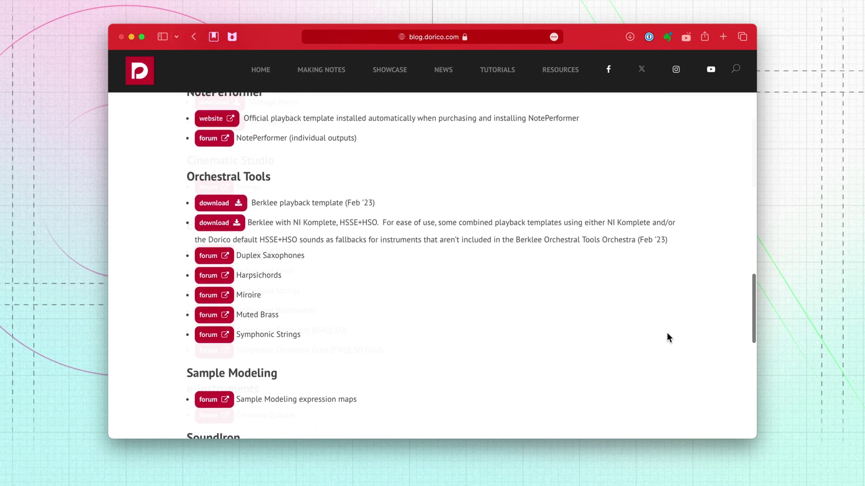
{"action": "scroll", "coordinate": [667, 335], "scroll_direction": "down", "scroll_amount": 12}
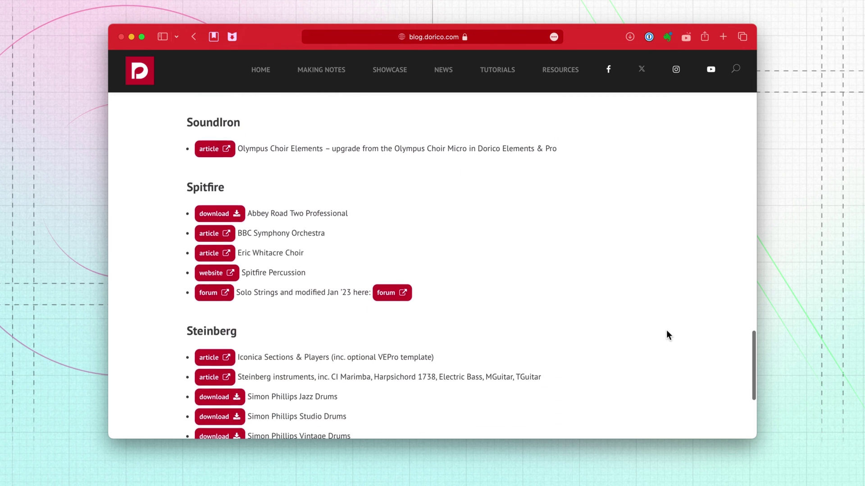
{"action": "scroll", "coordinate": [666, 335], "scroll_direction": "down", "scroll_amount": 1}
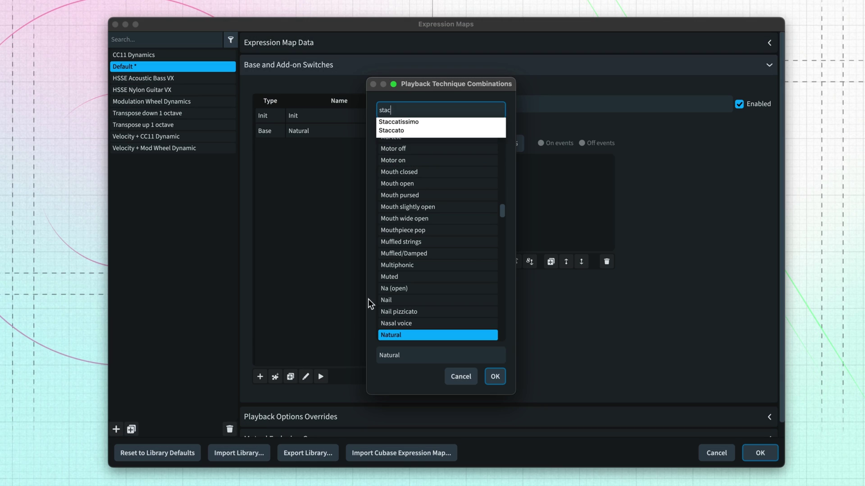
Add a Staccatissimo base switch to the Default expression map, triggered by an E3 key switch.
{"action": "left_click", "coordinate": [444, 122]}
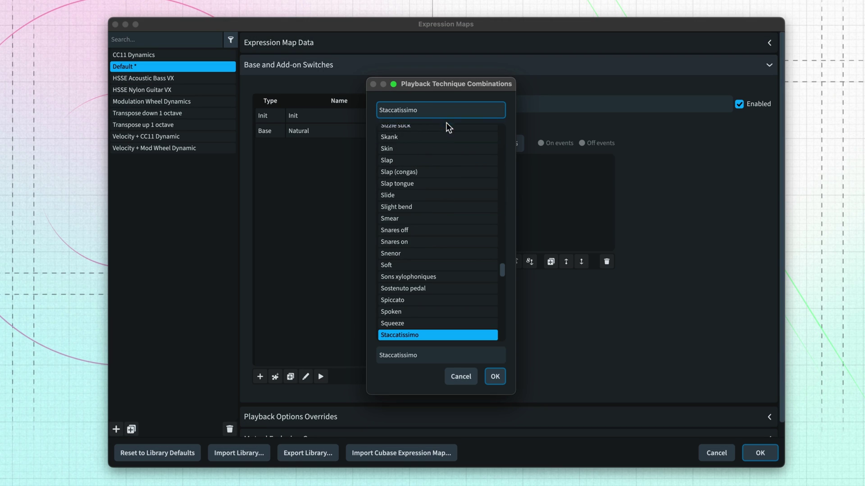
{"action": "left_click", "coordinate": [495, 376]}
{"action": "left_click", "coordinate": [440, 262]}
{"action": "double_click", "coordinate": [492, 169]}
{"action": "left_click", "coordinate": [497, 160]}
{"action": "left_click", "coordinate": [497, 159]}
{"action": "left_click", "coordinate": [496, 159]}
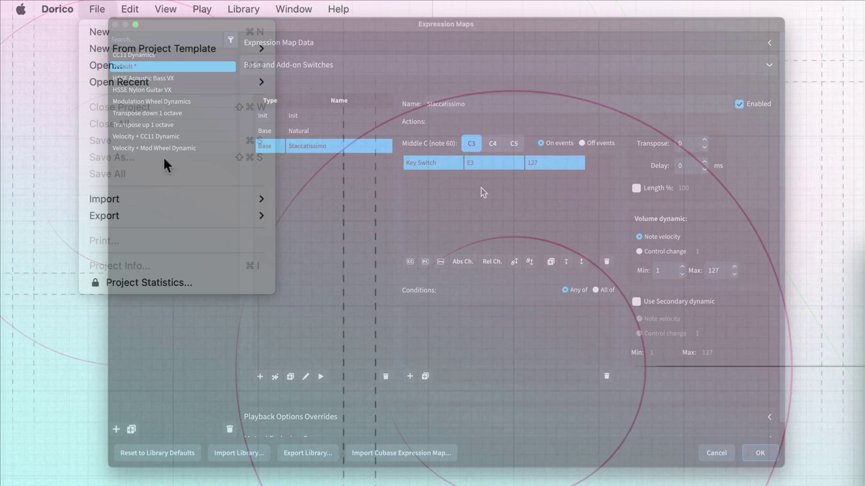
Import the MIDI file SERESTE2.mid and look through the pages of the Serenade score.
{"action": "mouse_move", "coordinate": [178, 196]}
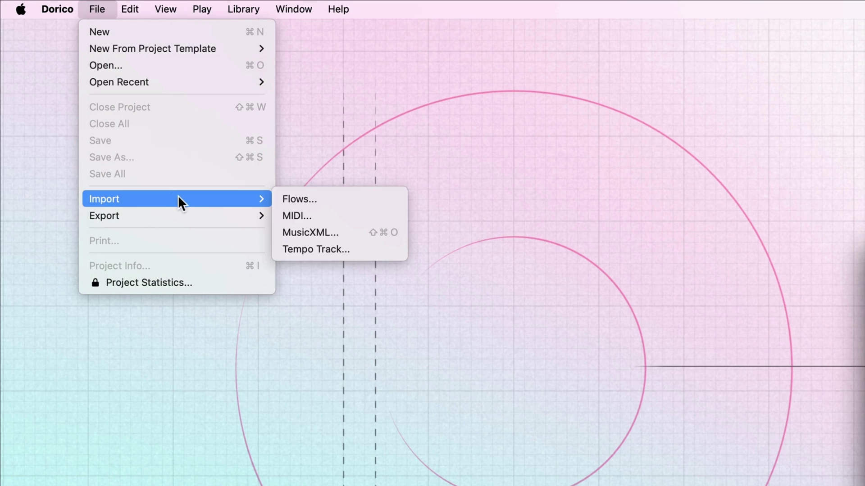
{"action": "left_click", "coordinate": [356, 221]}
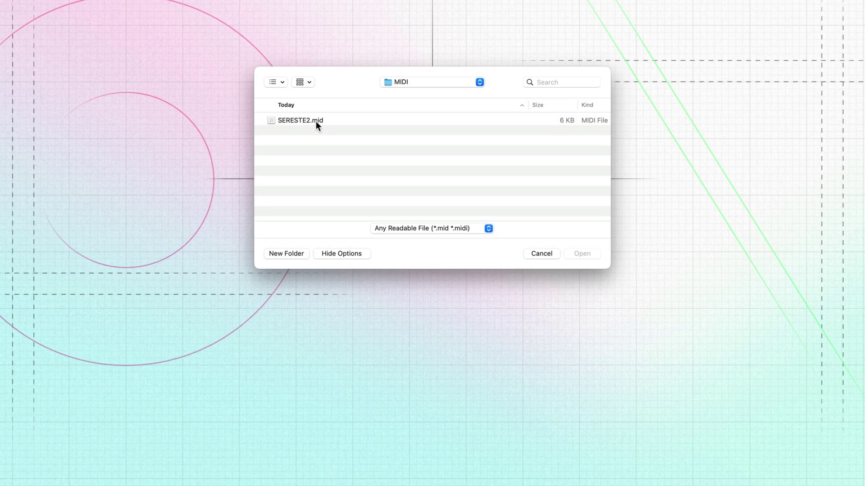
{"action": "double_click", "coordinate": [315, 121]}
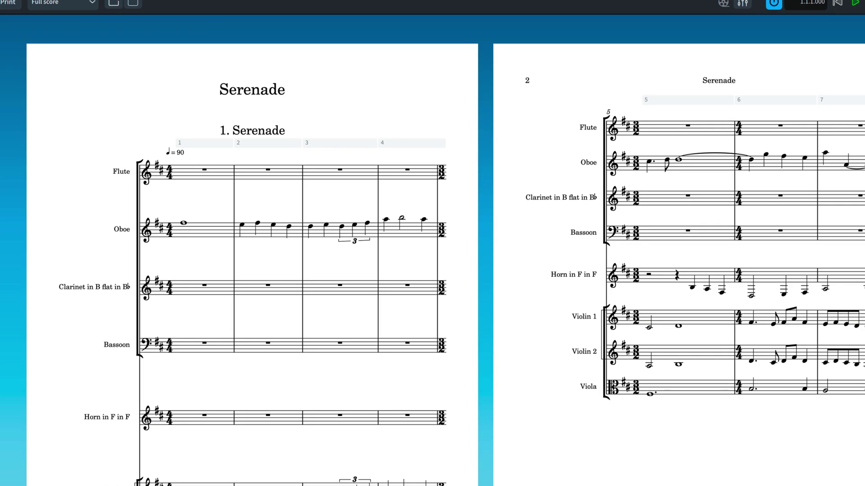
{"action": "scroll", "coordinate": [432, 265], "scroll_direction": "right", "scroll_amount": 10}
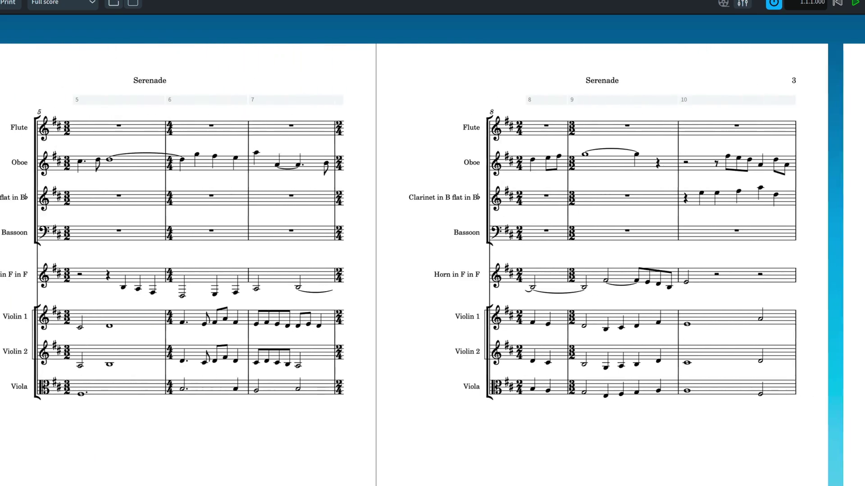
{"action": "scroll", "coordinate": [432, 265], "scroll_direction": "right", "scroll_amount": 10}
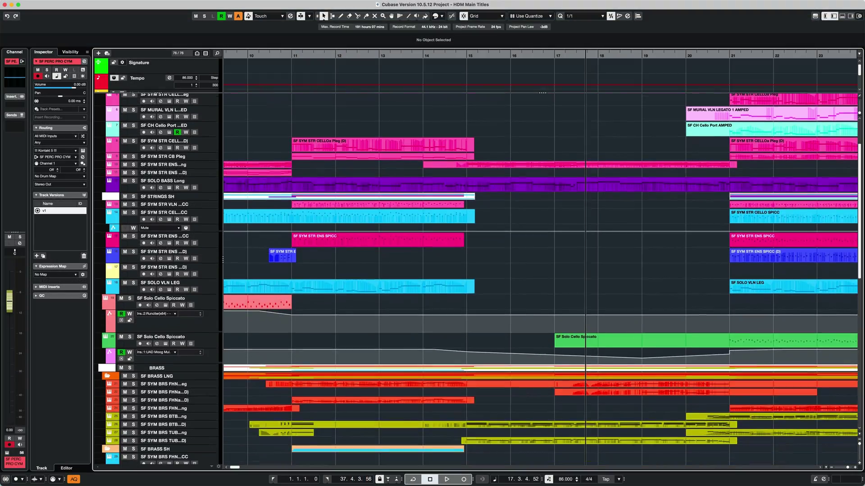
Switch to Cubase and look through the string, brass and woodwind tracks of the HDM Main Titles project.
{"action": "scroll", "coordinate": [541, 279], "scroll_direction": "down", "scroll_amount": 5}
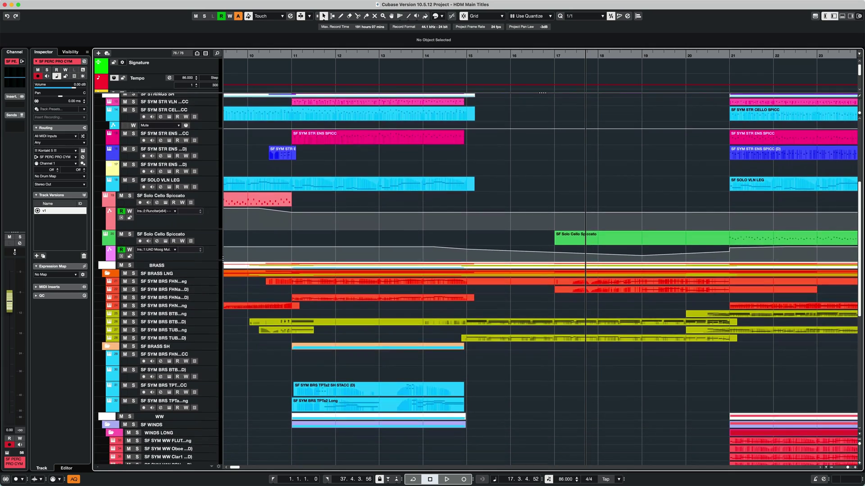
{"action": "scroll", "coordinate": [540, 280], "scroll_direction": "down", "scroll_amount": 4}
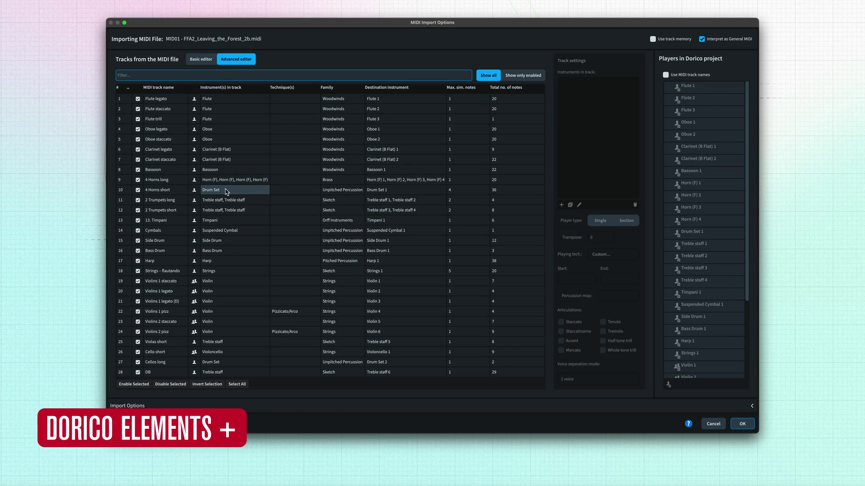
Change the 4 Horns short MIDI track's instrument to the F No key sig horn and duplicate it twice.
{"action": "double_click", "coordinate": [226, 190]}
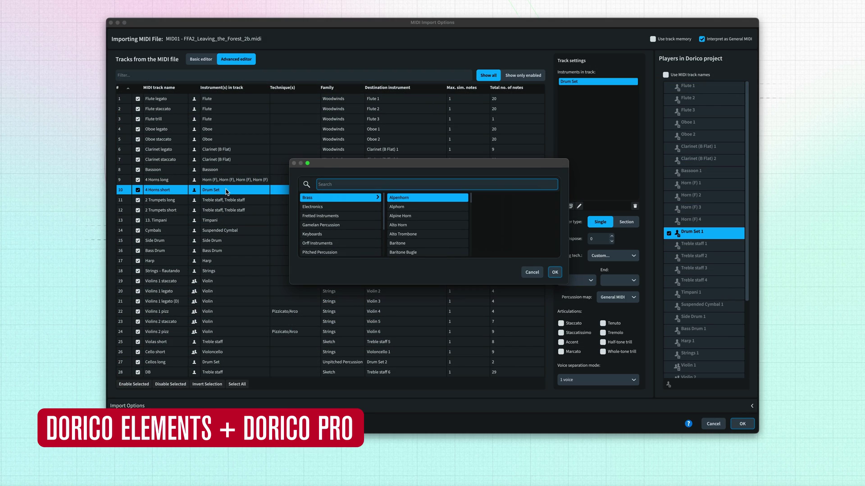
{"action": "type", "text": "horn"}
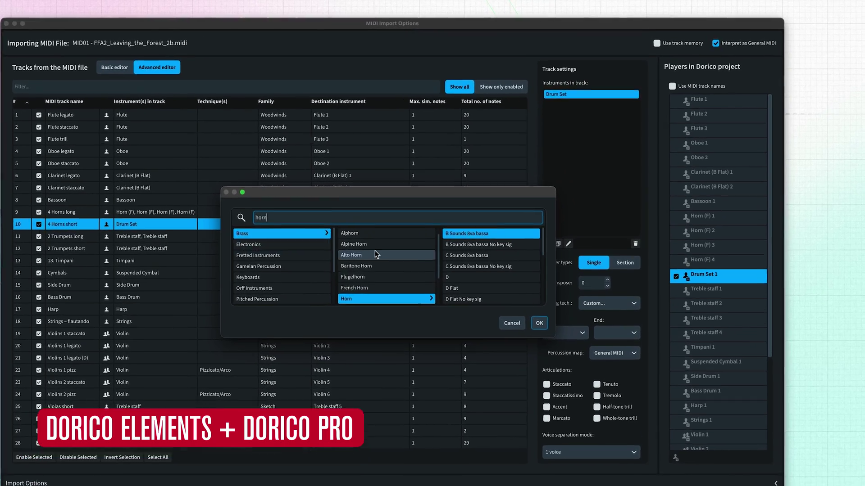
{"action": "scroll", "coordinate": [473, 270], "scroll_direction": "down", "scroll_amount": 3}
{"action": "left_click", "coordinate": [474, 290]}
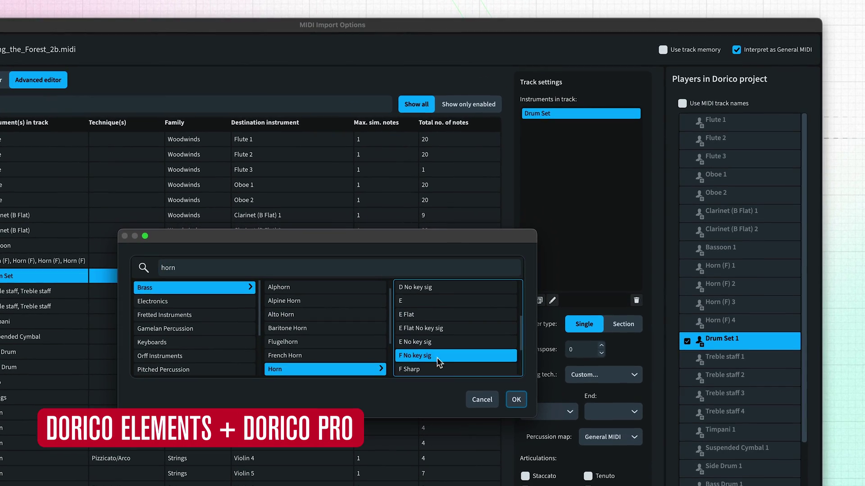
{"action": "left_click", "coordinate": [514, 400]}
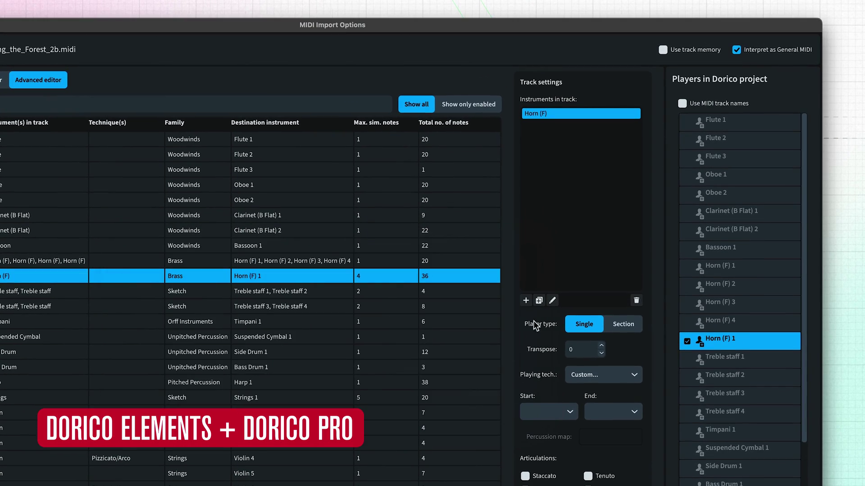
{"action": "left_click", "coordinate": [539, 300]}
{"action": "left_click", "coordinate": [539, 300]}
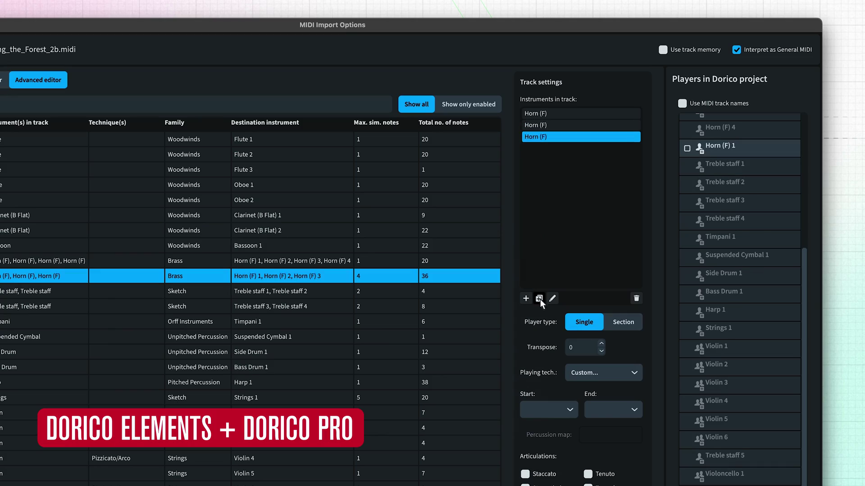
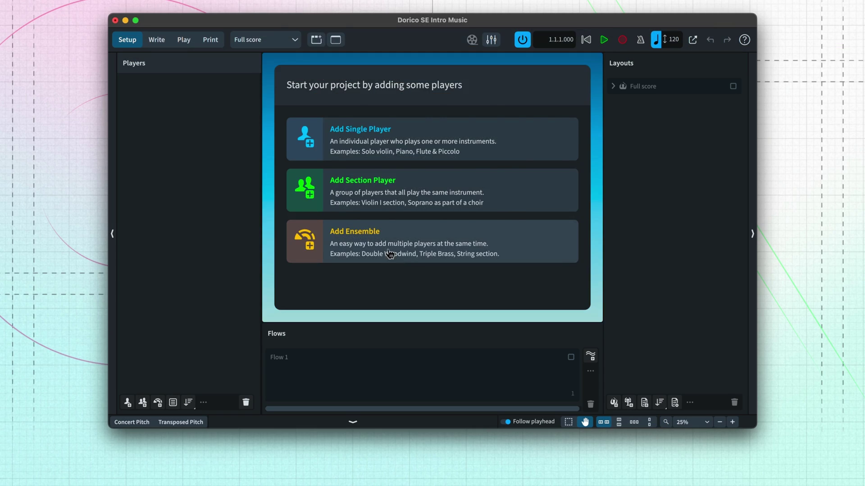
Add an ensemble of three synthesizers to the empty project.
{"action": "left_click", "coordinate": [386, 253]}
{"action": "type", "text": "3 synth"}
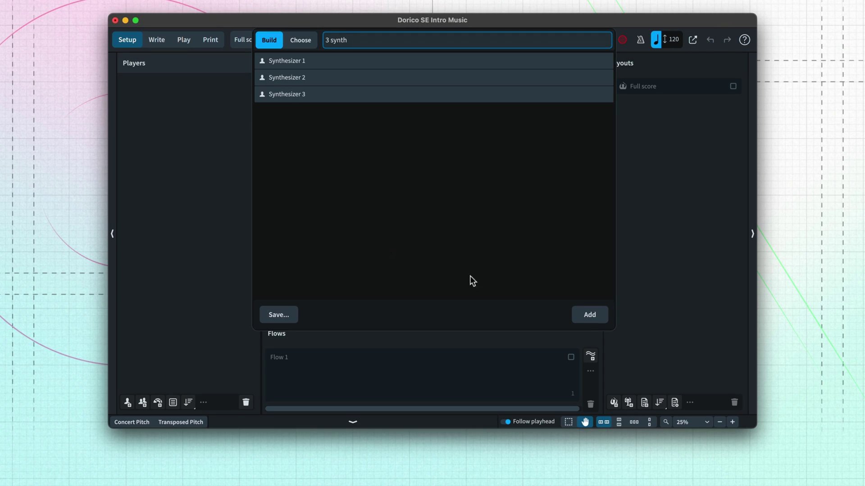
{"action": "left_click", "coordinate": [590, 314]}
Rename the three synthesizers Synth Lead, Synth Pad and Synth Arp, with the short names Lead, Pad and Arp.
{"action": "left_click", "coordinate": [149, 86]}
{"action": "left_click", "coordinate": [245, 96]}
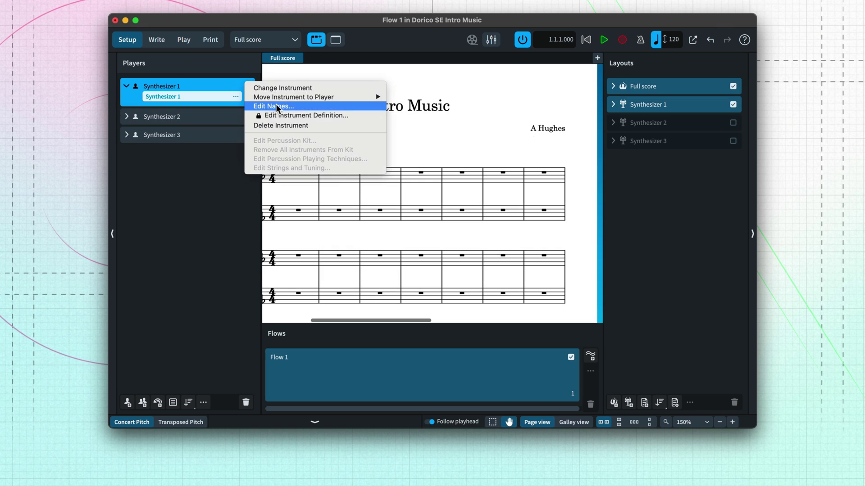
{"action": "left_click", "coordinate": [277, 106]}
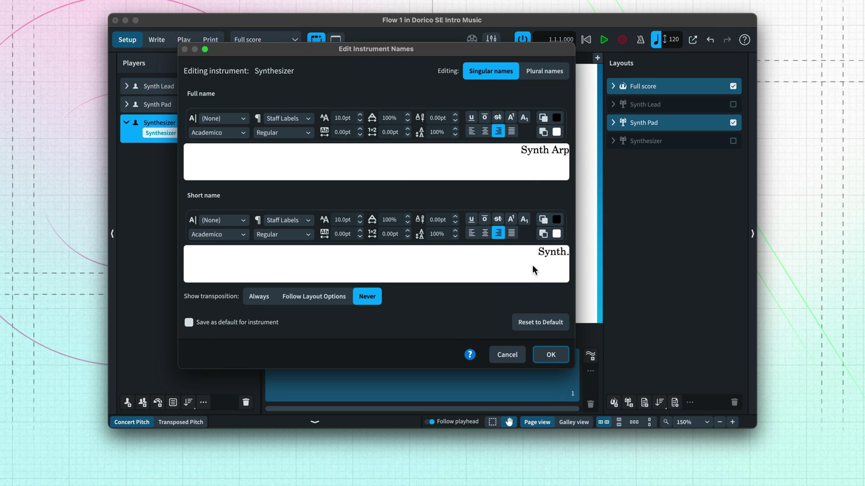
{"action": "type", "text": "Arp"}
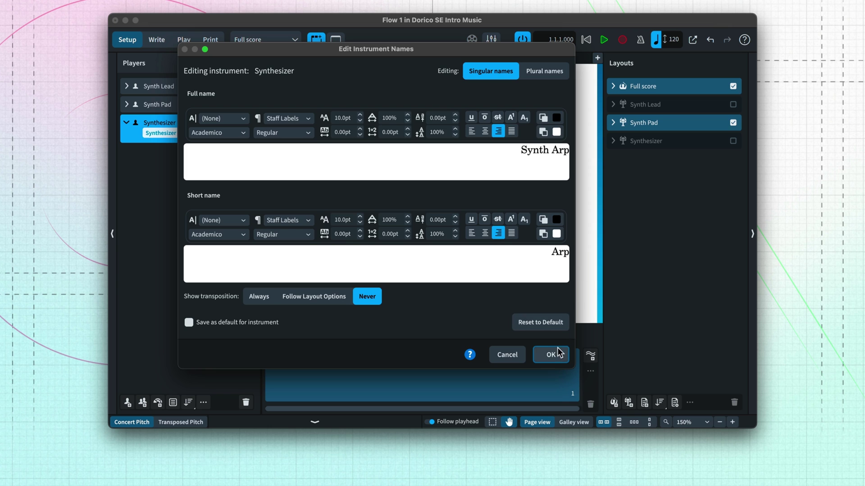
{"action": "left_click", "coordinate": [558, 352]}
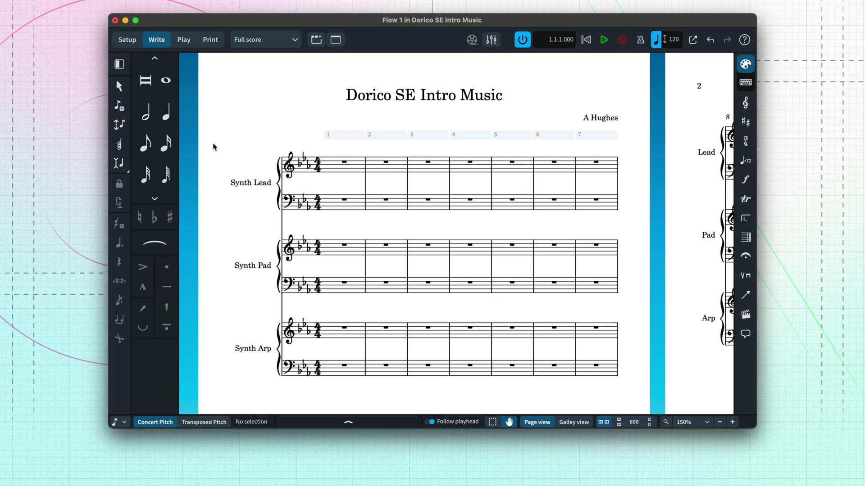
Enter the Synth Lead melody in octaves through bar 4: E♭, D, B♭, C, G, F, B♭, E♭, D, G, mainly dotted quarters with half notes.
{"action": "key", "text": "6"}
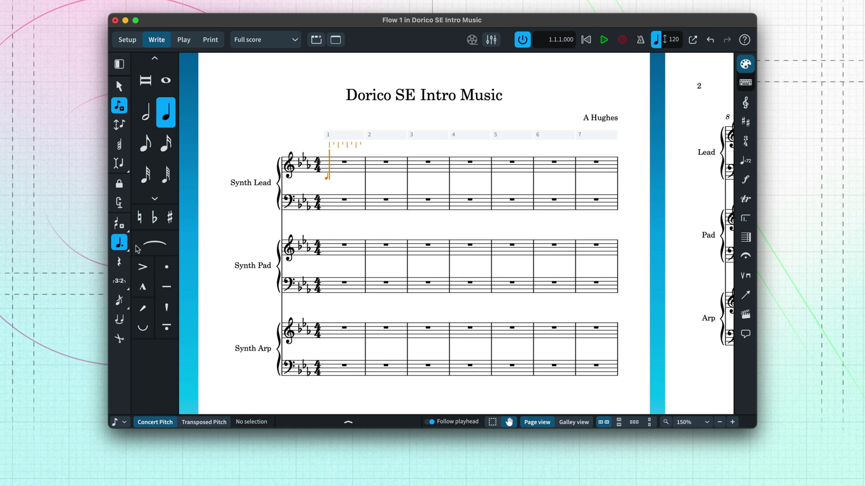
{"action": "key", "text": "e"}
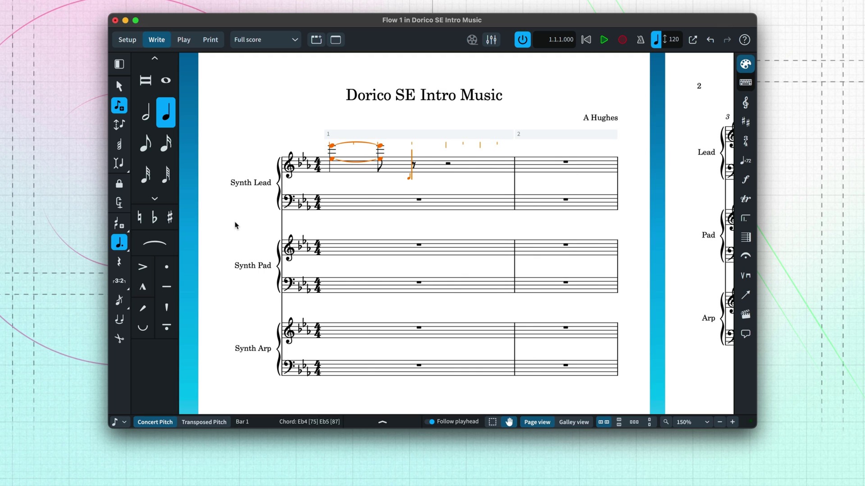
{"action": "key", "text": "d"}
{"action": "key", "text": "b"}
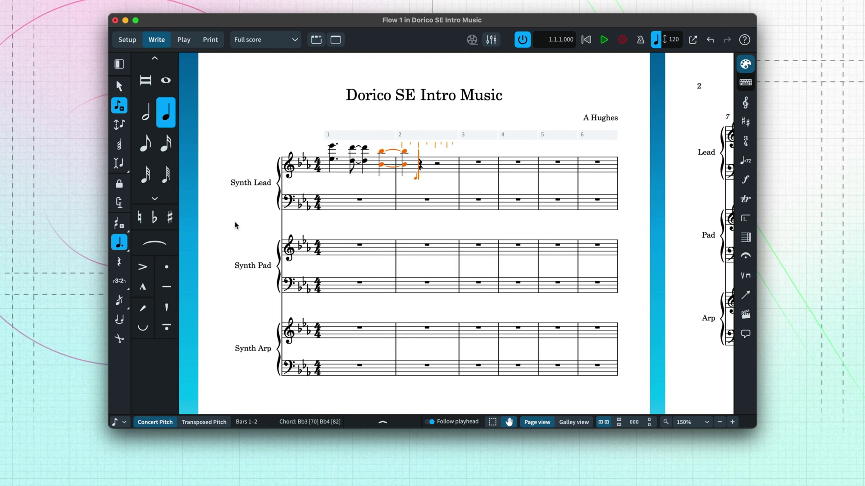
{"action": "key", "text": "c"}
{"action": "key", "text": "g"}
{"action": "key", "text": "f"}
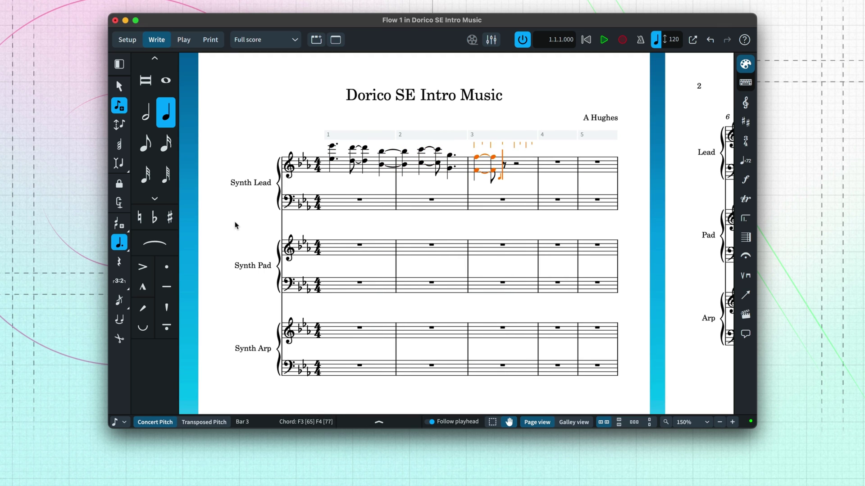
{"action": "key", "text": "b"}
{"action": "key", "text": "c"}
{"action": "key", "text": "d"}
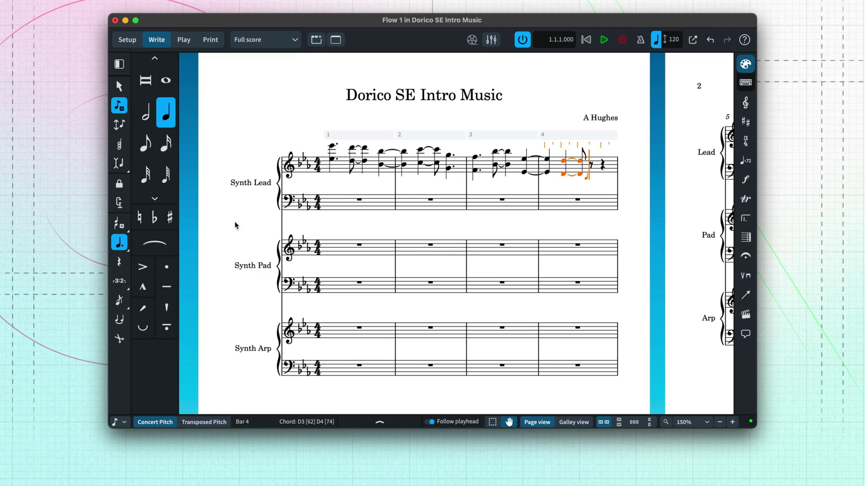
{"action": "key", "text": "g"}
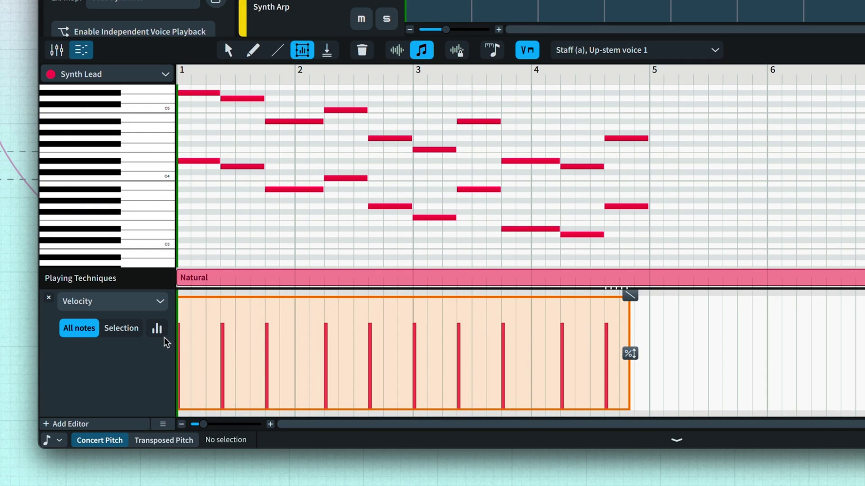
Scale down the velocities of the Synth Lead notes in bars 1 to 4 and tilt them to decrease towards the end.
{"action": "left_click_drag", "start_coordinate": [630, 354], "coordinate": [630, 372]}
{"action": "left_click_drag", "start_coordinate": [631, 295], "coordinate": [631, 324]}
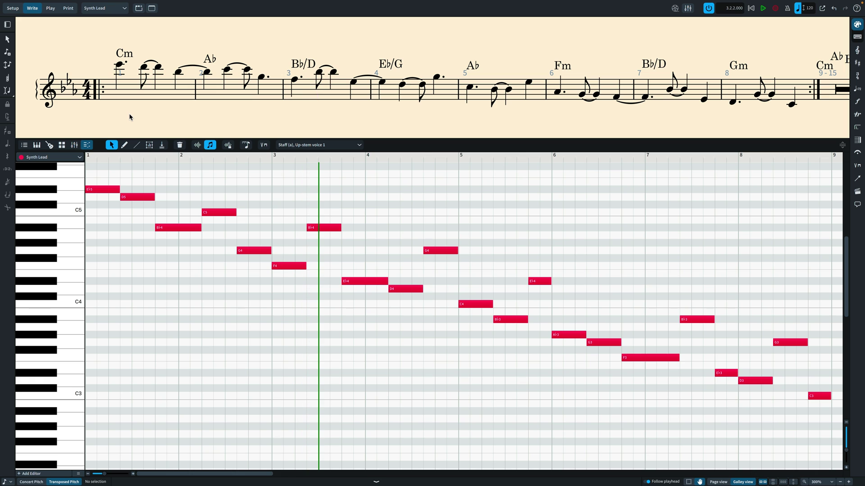
Lengthen the played durations of all Synth Lead notes in bars 1 to 8 so they overlap, and play the result.
{"action": "key", "text": "space"}
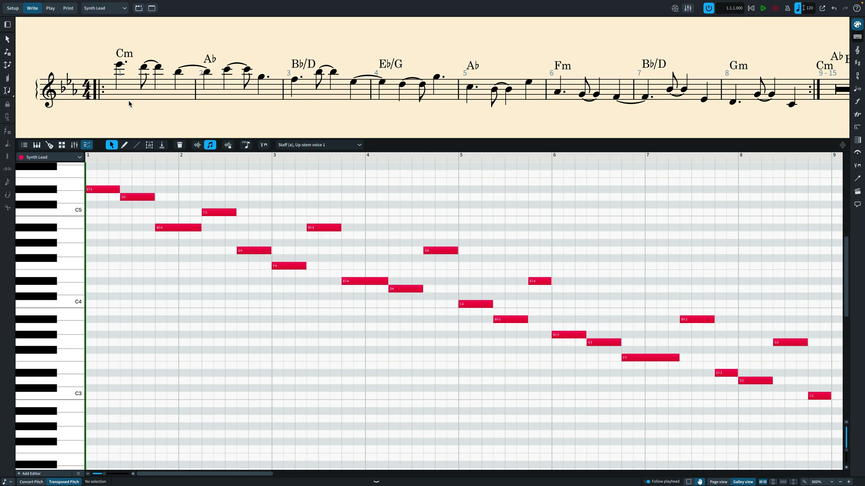
{"action": "left_click", "coordinate": [789, 86], "text": "shift"}
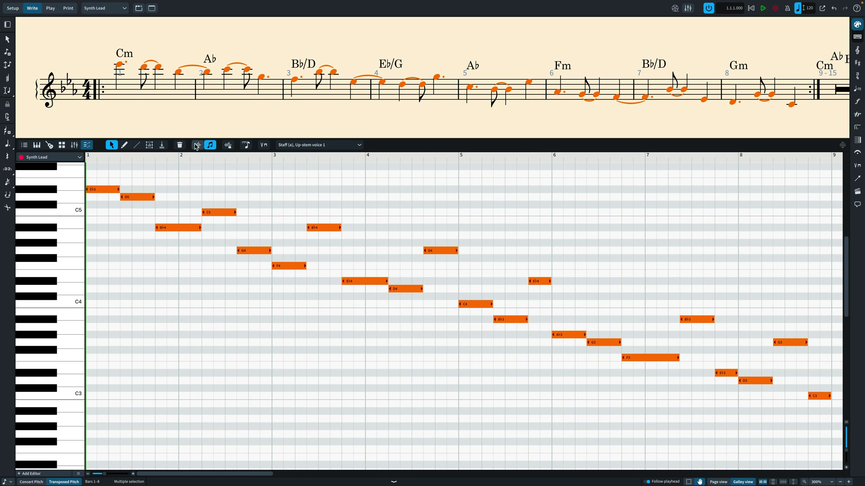
{"action": "left_click", "coordinate": [196, 146]}
{"action": "left_click_drag", "start_coordinate": [116, 183], "coordinate": [88, 183]}
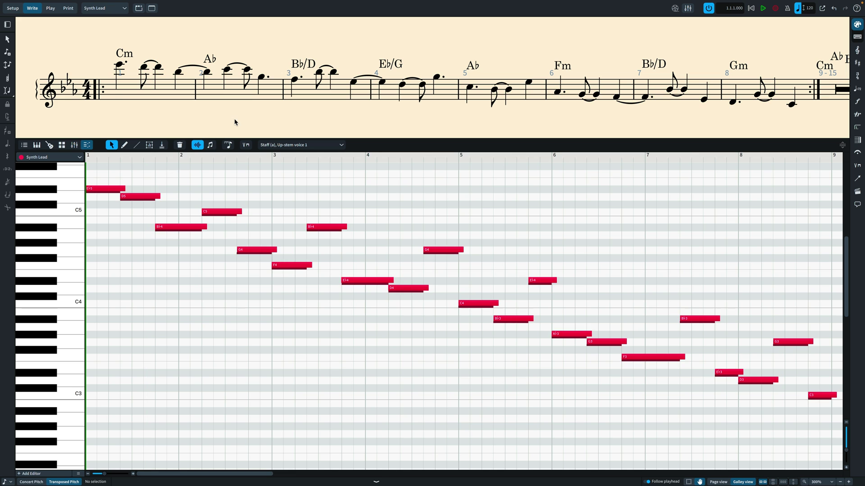
{"action": "key", "text": "space"}
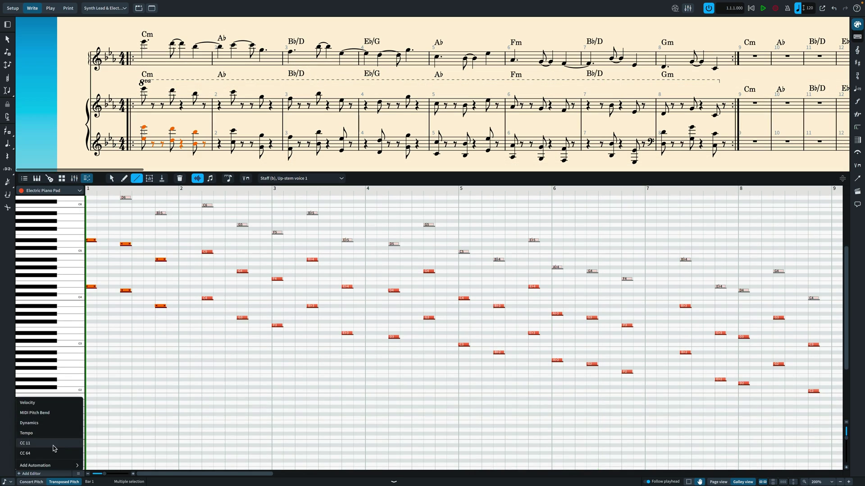
Show the CC 11 editor and draw a rising CC 11 ramp for the Synth Lead starting at bar 1.
{"action": "left_click", "coordinate": [54, 448]}
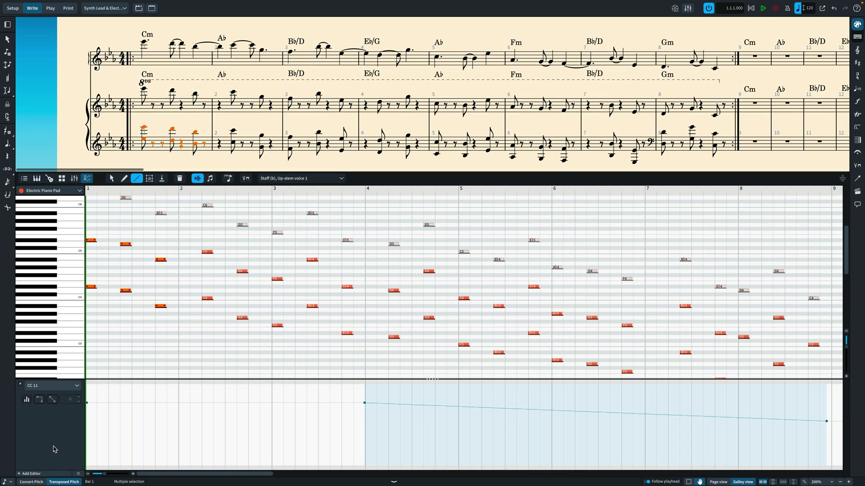
{"action": "left_click_drag", "start_coordinate": [166, 82], "coordinate": [200, 34]}
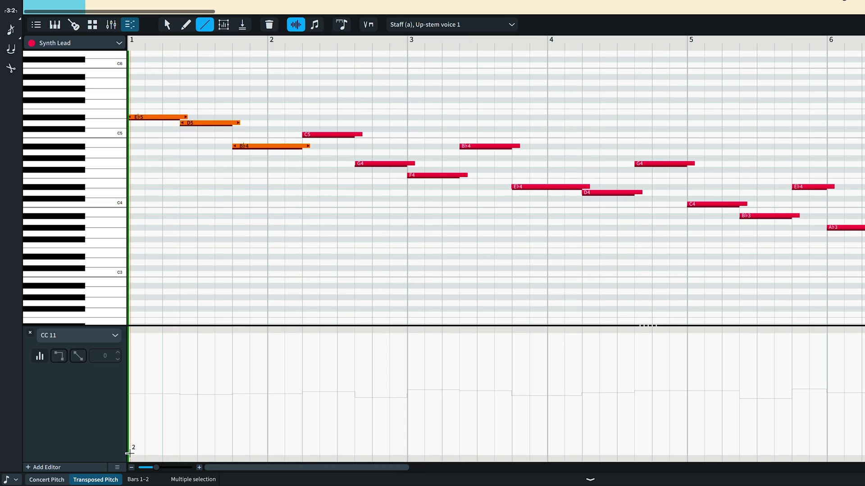
{"action": "left_click_drag", "start_coordinate": [117, 457], "coordinate": [621, 357]}
{"action": "left_click_drag", "start_coordinate": [685, 343], "coordinate": [685, 342]}
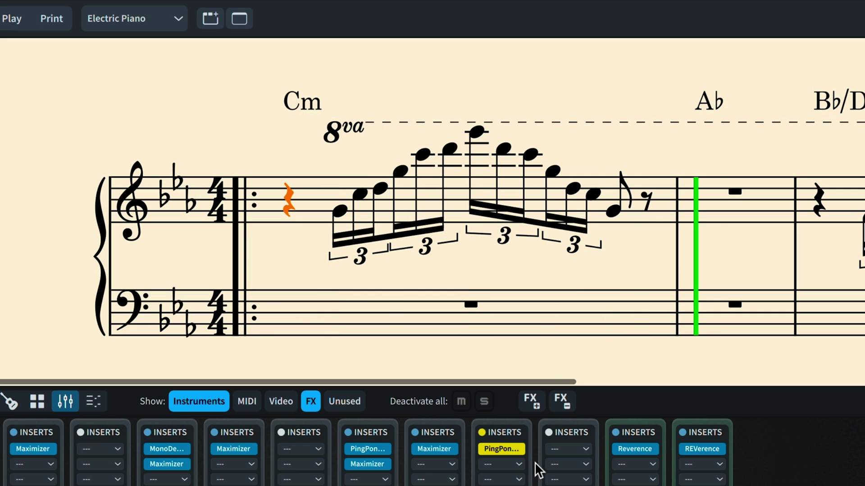
Examine the settings of the PingPongDelay insert on the Electric Piano channel.
{"action": "key", "text": "space"}
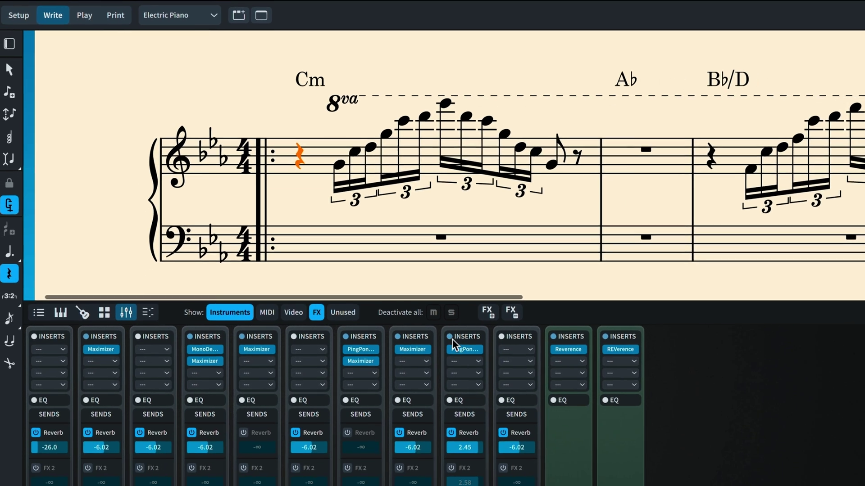
{"action": "left_click", "coordinate": [509, 444]}
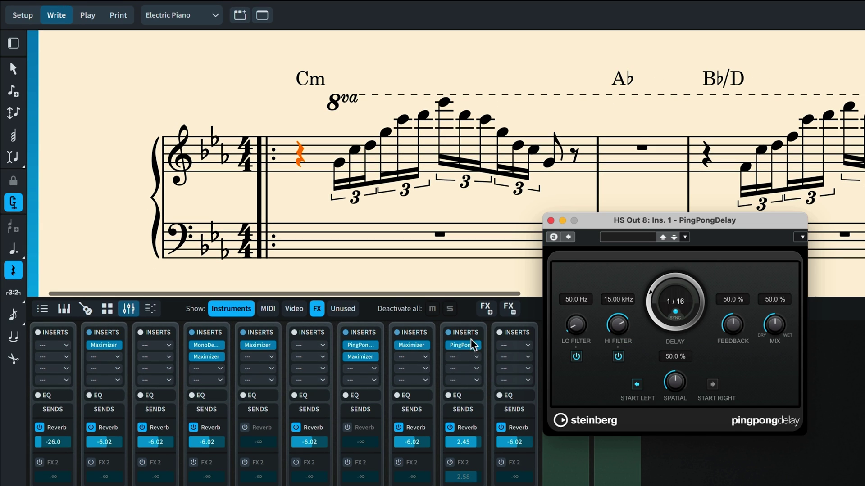
{"action": "left_click", "coordinate": [550, 221]}
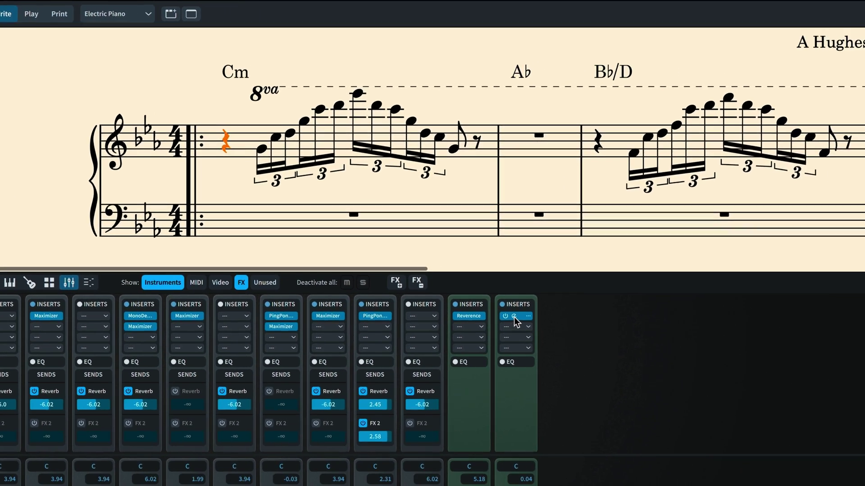
Enable the Electric Piano channel's FX 2 send and open the REVerence effect on the FX 2 channel.
{"action": "left_click", "coordinate": [617, 345]}
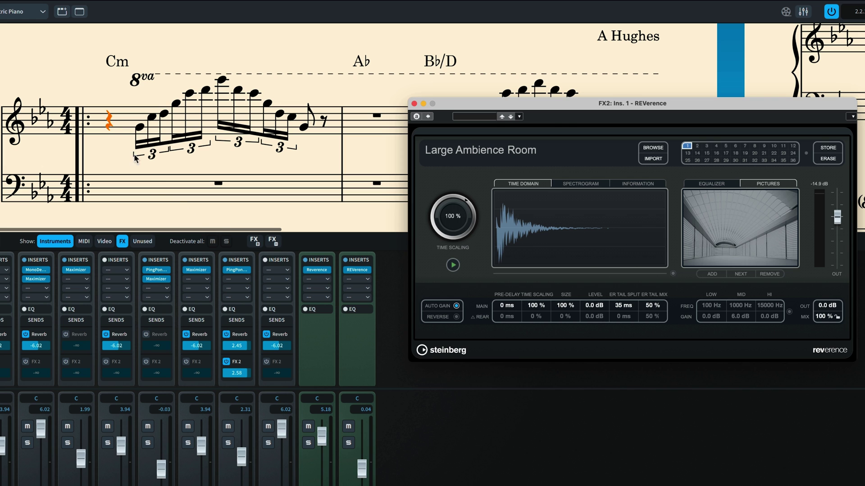
{"action": "left_click", "coordinate": [109, 125]}
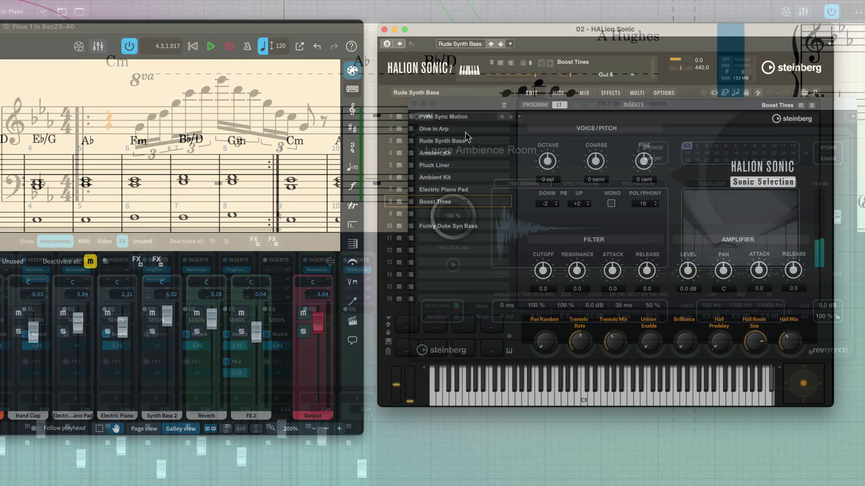
Select the Dive in Arp slot in HALion Sonic and set the Synth Pad channel's fader to 2.80 in the Mixer.
{"action": "left_click", "coordinate": [464, 129]}
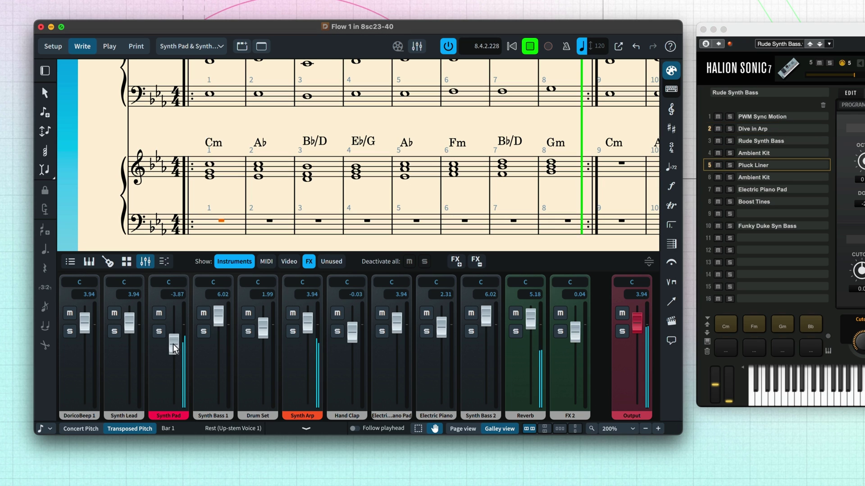
{"action": "mouse_move", "coordinate": [174, 327]}
{"action": "left_mouse_down"}
{"action": "mouse_move", "coordinate": [174, 345]}
{"action": "mouse_move", "coordinate": [174, 332]}
{"action": "left_mouse_up"}
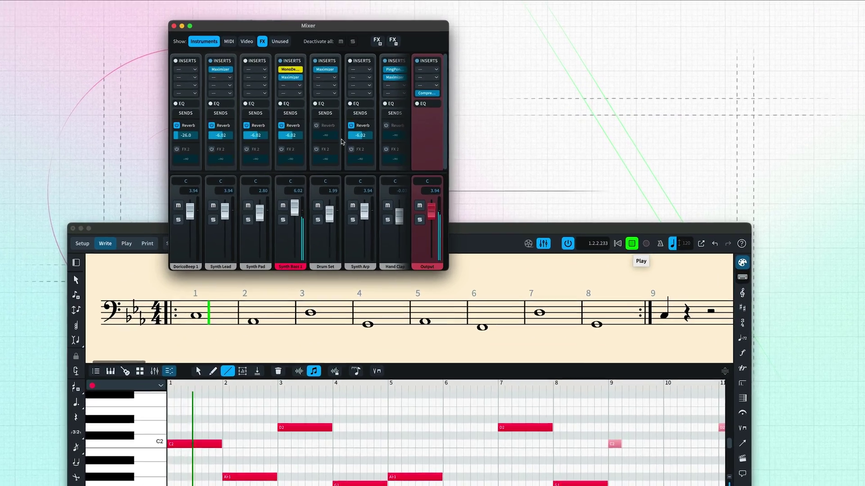
Open the Maximizer and MonoDelay inserts on the Synth Bass 1 channel to examine their settings.
{"action": "left_click", "coordinate": [290, 78]}
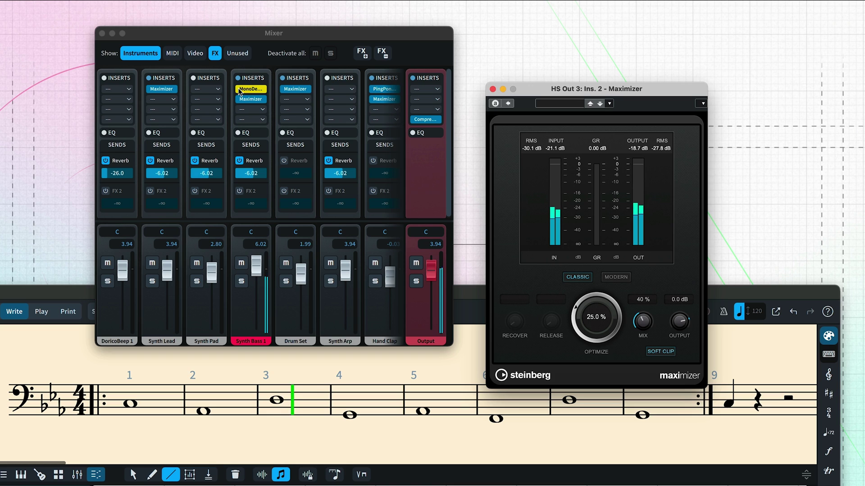
{"action": "left_click", "coordinate": [239, 91]}
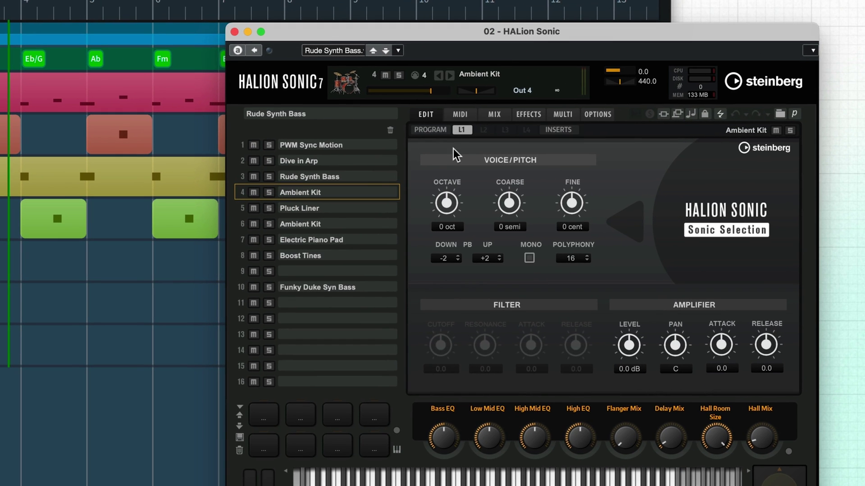
Examine HALion Sonic's slot 6 Ambient Kit and the PingPongDelay insert on the Hand Clap track.
{"action": "left_click", "coordinate": [324, 223]}
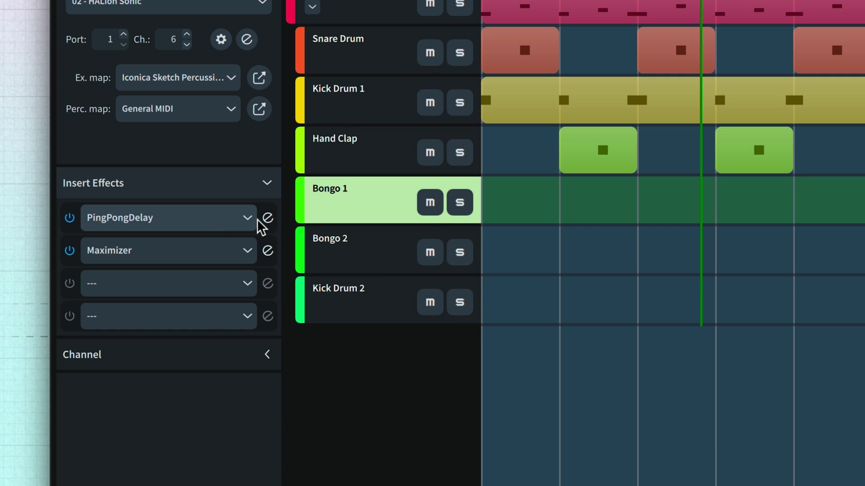
{"action": "left_click", "coordinate": [266, 218]}
{"action": "left_click", "coordinate": [299, 148]}
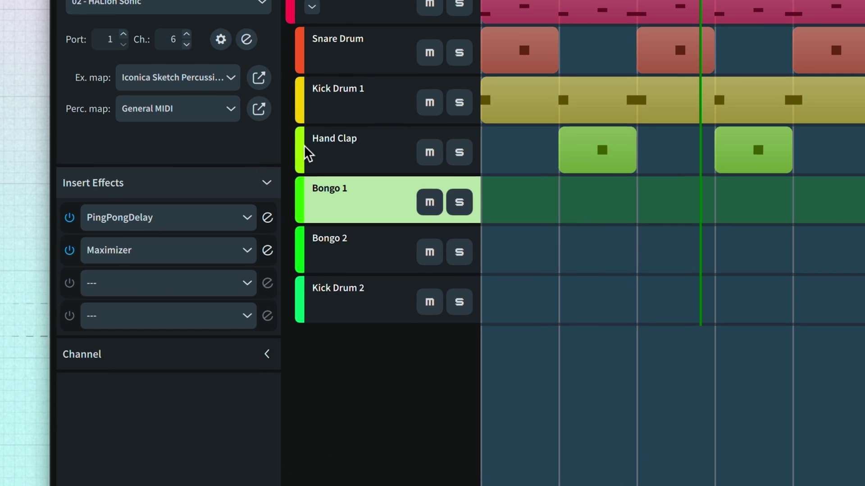
{"action": "left_click", "coordinate": [334, 146]}
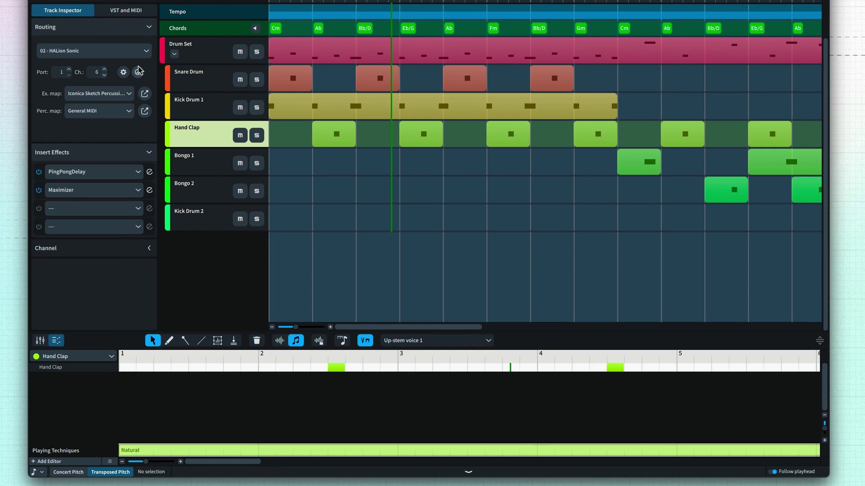
{"action": "left_click", "coordinate": [240, 47]}
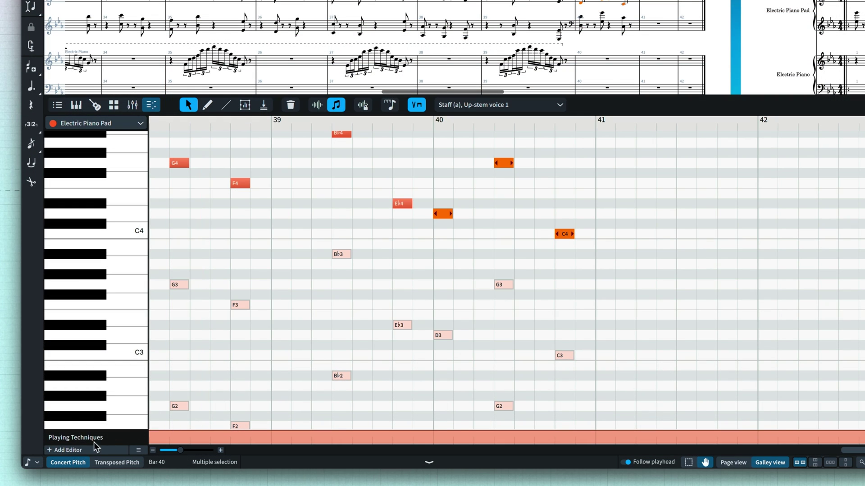
Show the CC 64 editor for the Electric Piano Pad and select the three automation points in bar 41.
{"action": "left_click", "coordinate": [87, 448]}
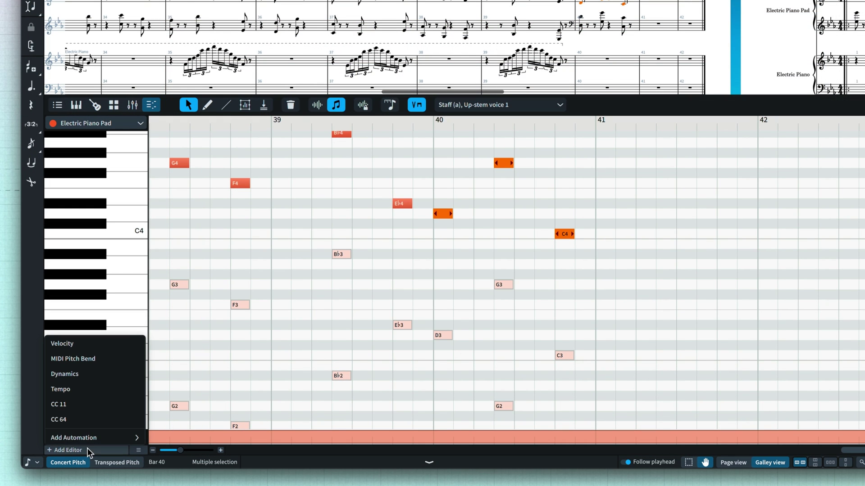
{"action": "left_click", "coordinate": [113, 421]}
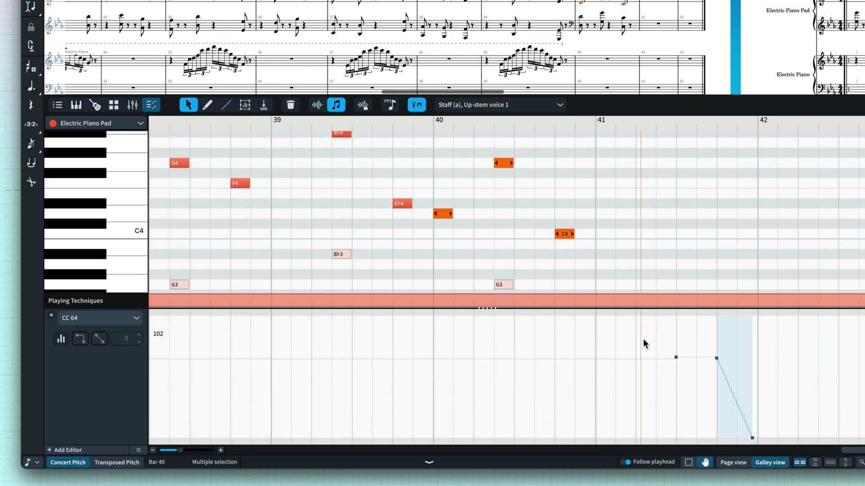
{"action": "left_click_drag", "start_coordinate": [653, 343], "coordinate": [781, 440]}
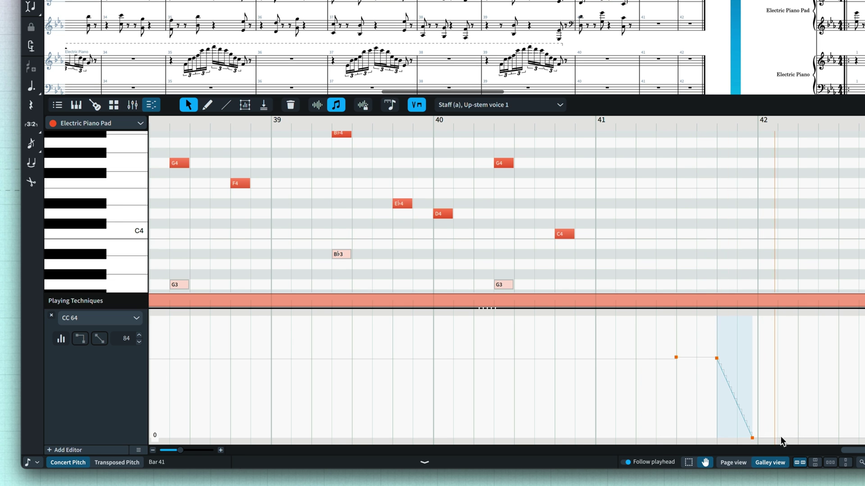